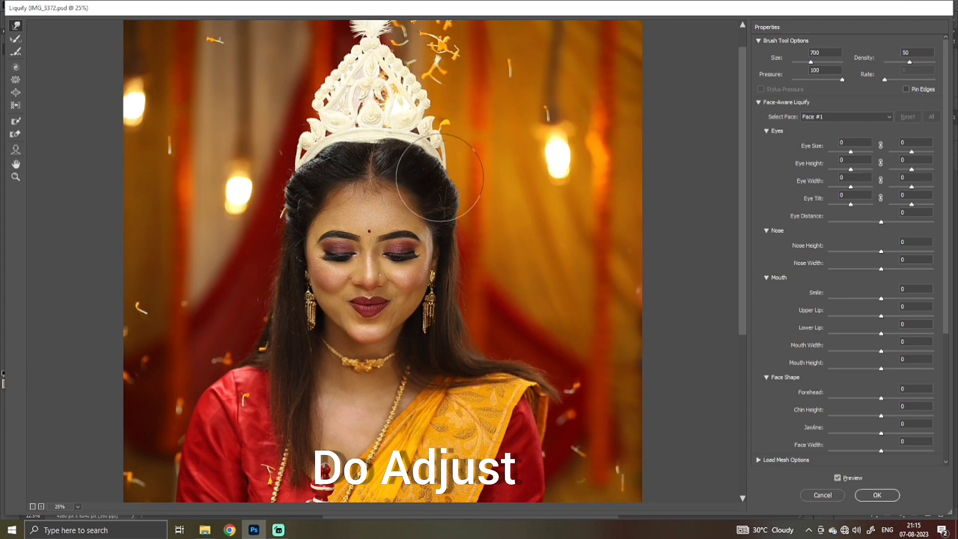
Push the hair beside the crown slightly inward with the Forward Warp tool, varying the brush size between 700 and 400
drag(439, 169, 411, 150)
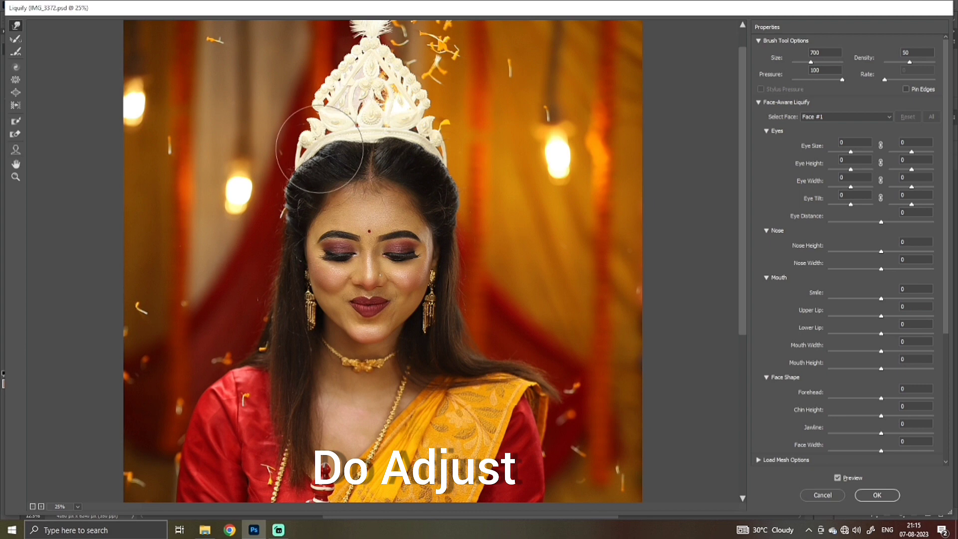
key(bracketleft)
key(bracketleft)
key(bracketleft)
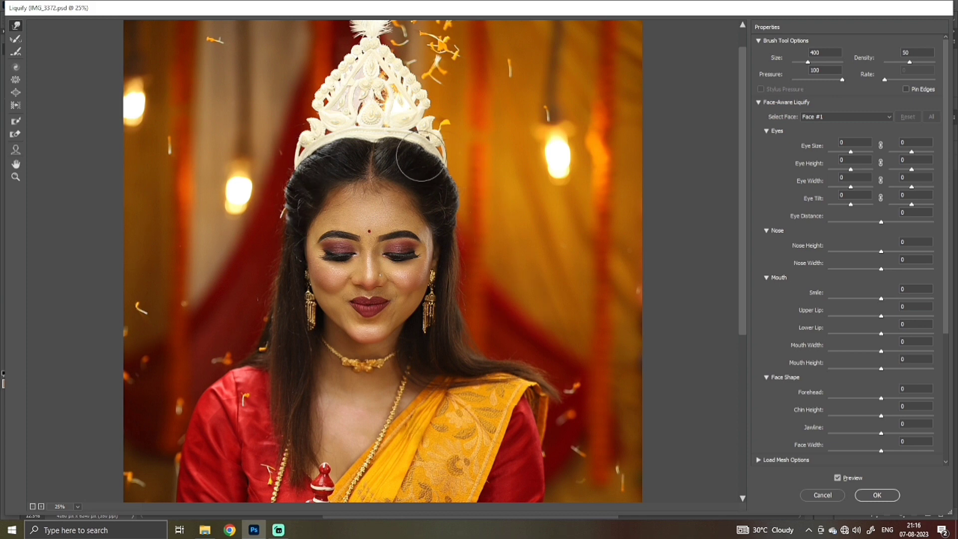
drag(535, 263, 534, 160)
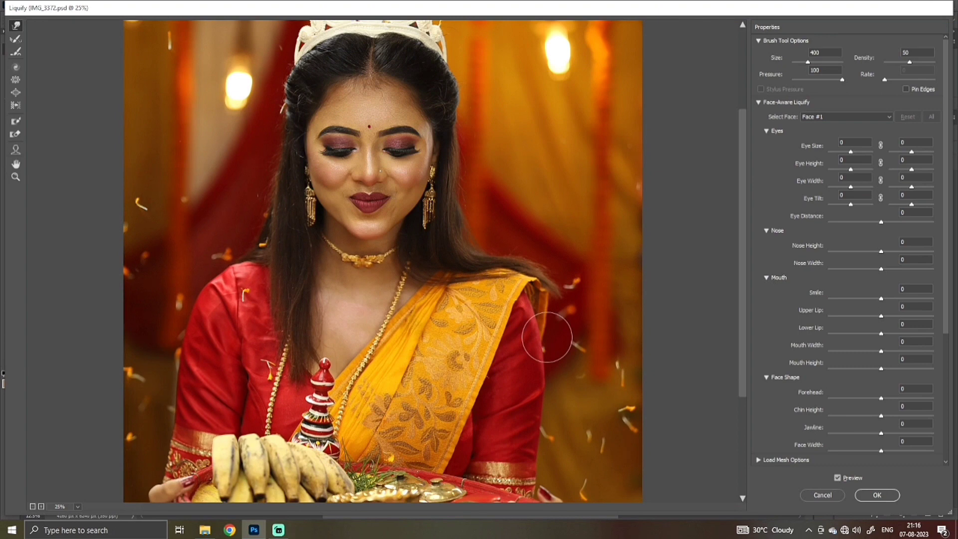
alt+click(547, 337)
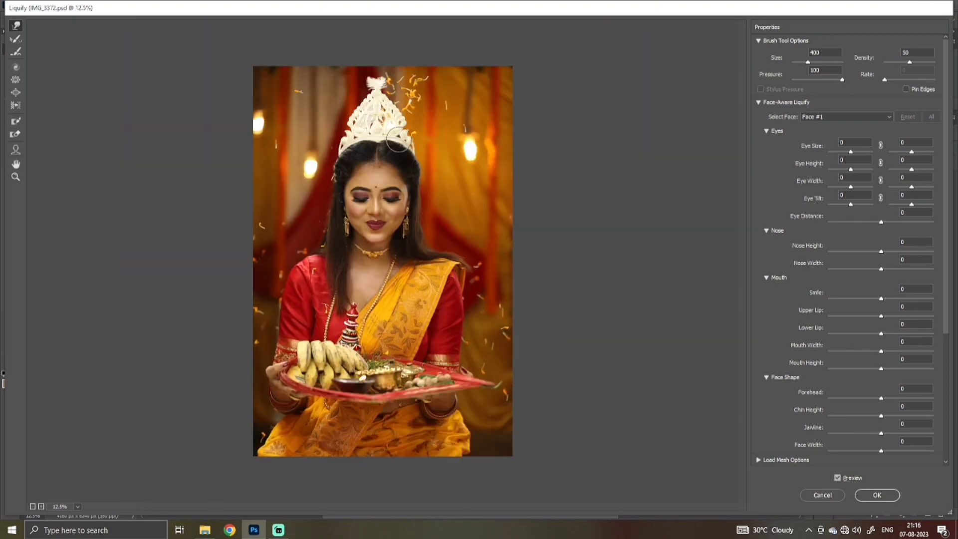
key(bracketright)
key(bracketright)
key(bracketright)
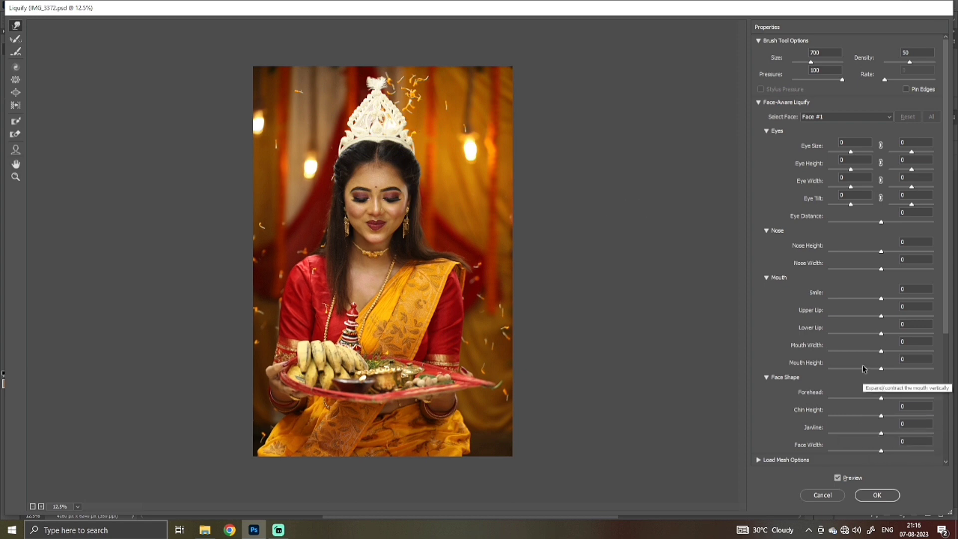
Slim the face by setting Face Width to -22, then apply the Liquify changes and save the document
click(873, 451)
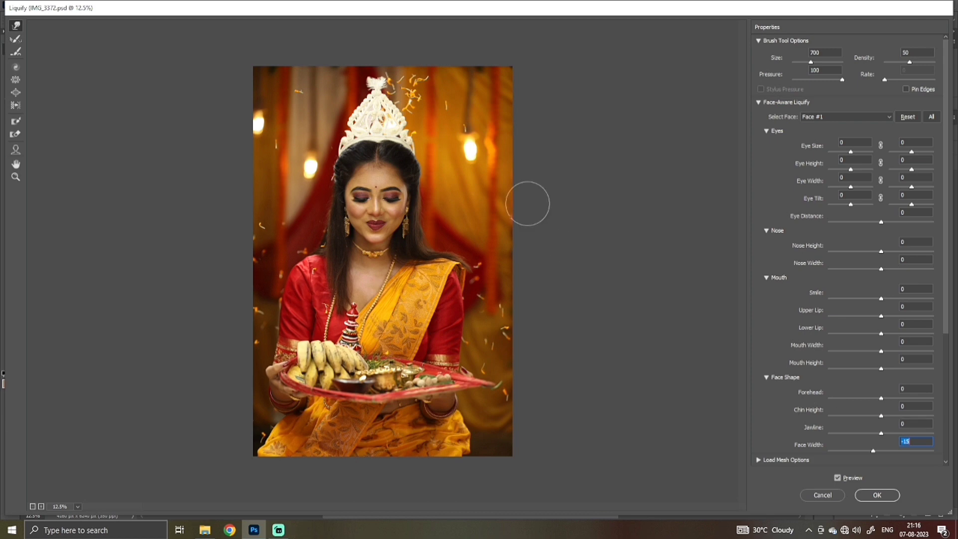
key(ctrl+plus)
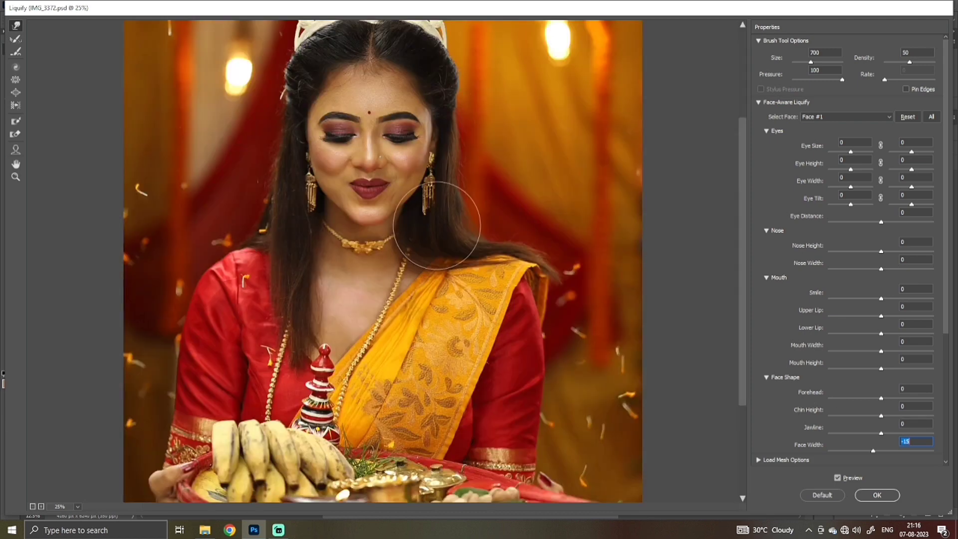
key(bracketleft)
key(bracketleft)
key(bracketleft)
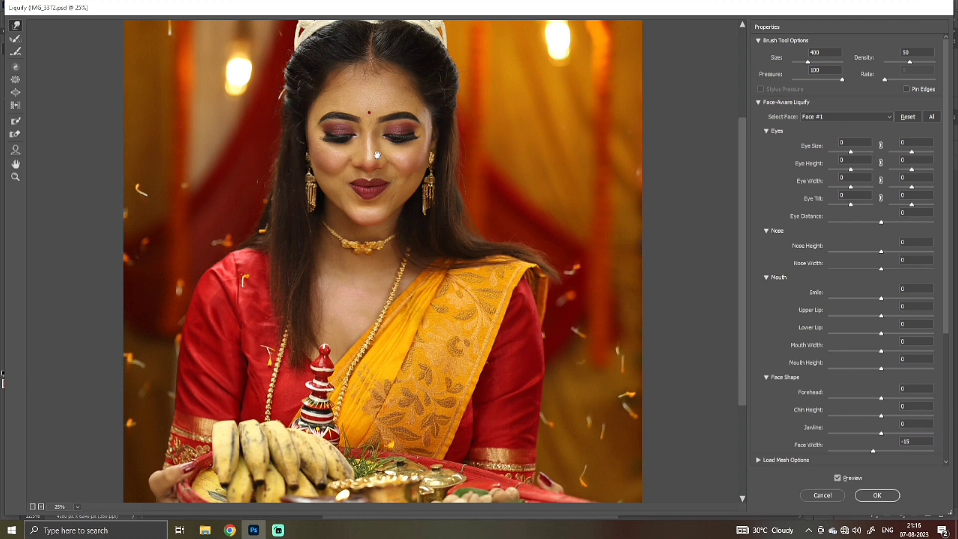
drag(388, 155, 389, 205)
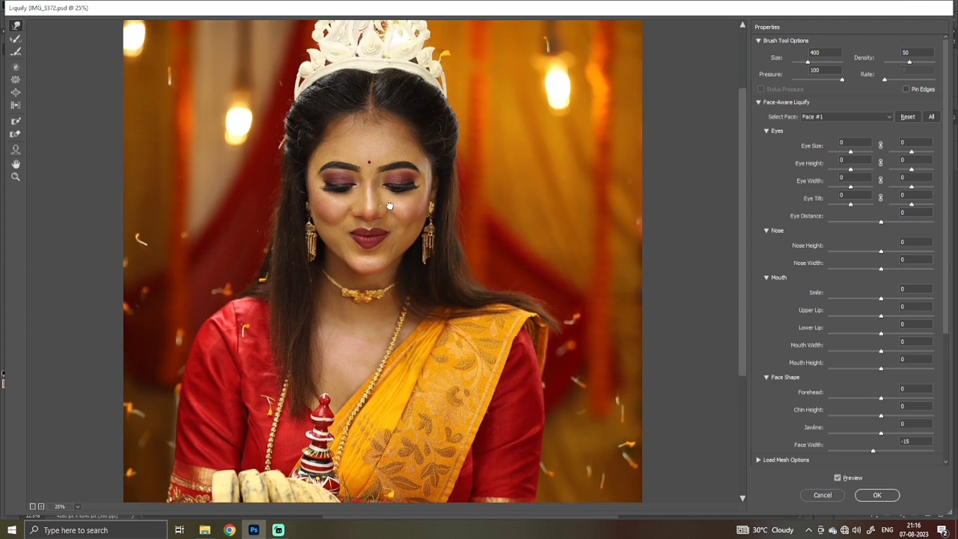
click(869, 452)
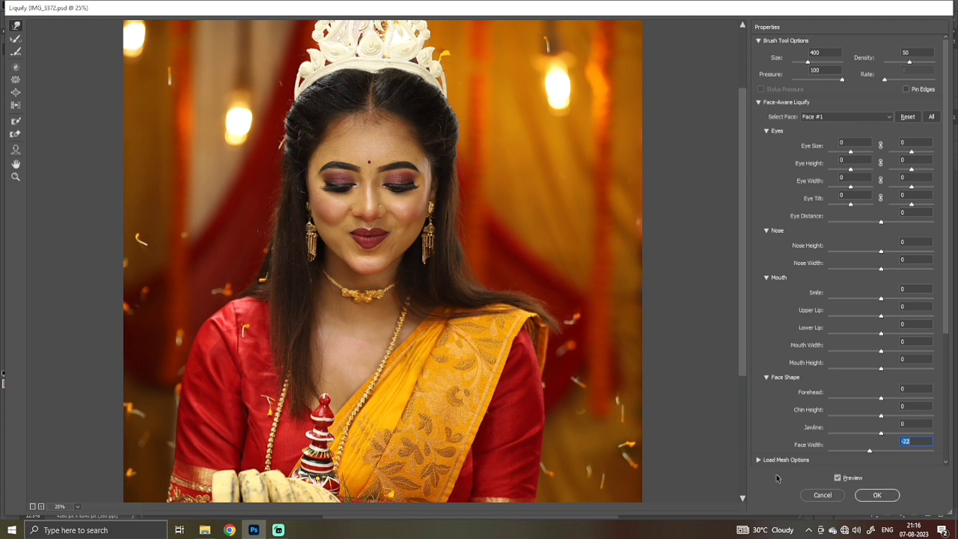
key(ctrl+minus)
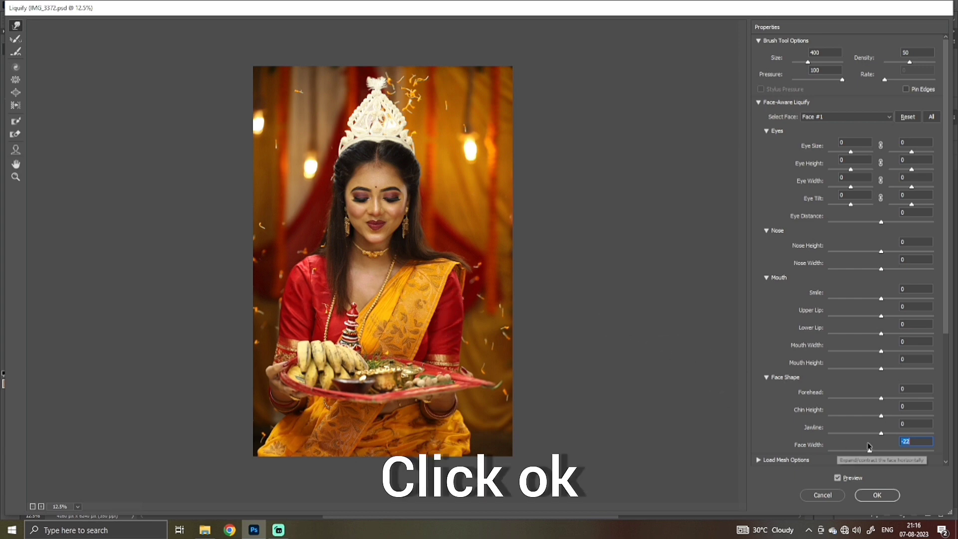
click(877, 495)
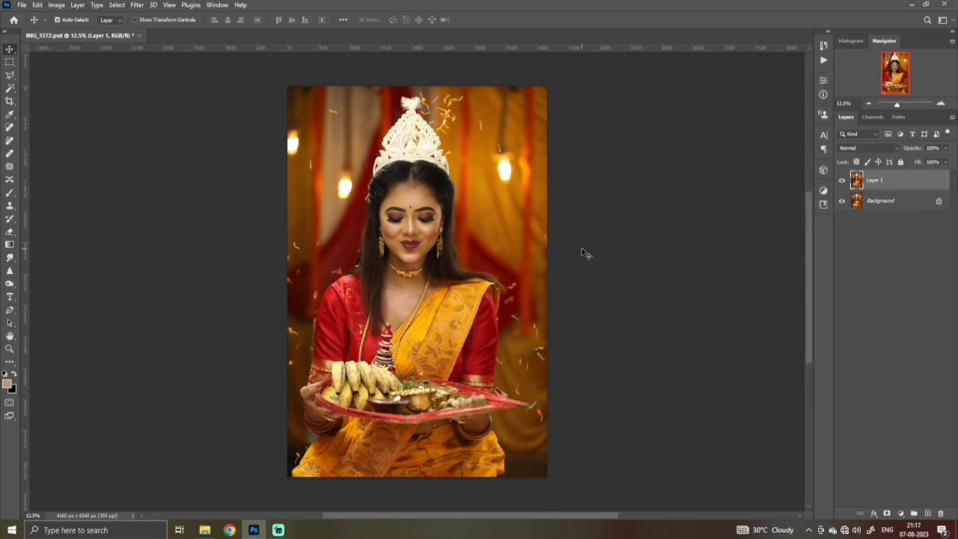
key(ctrl+s)
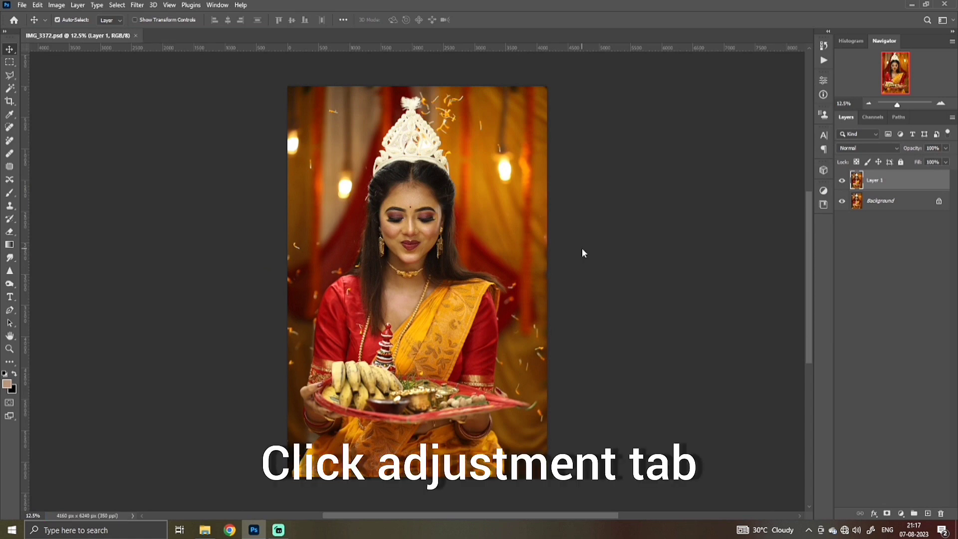
Add a Curves adjustment layer above Layer 1 and brighten it with a curve point at input 60, output 190
click(901, 514)
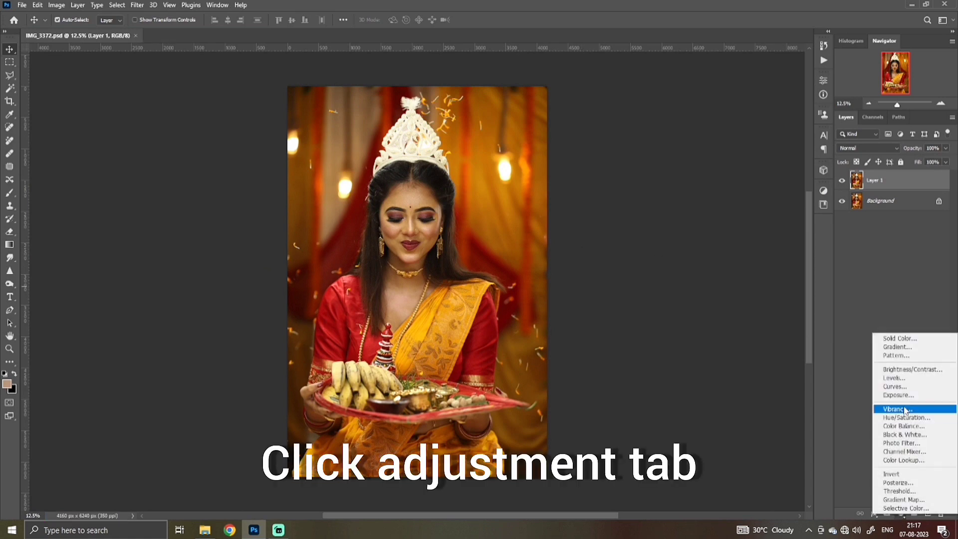
click(897, 387)
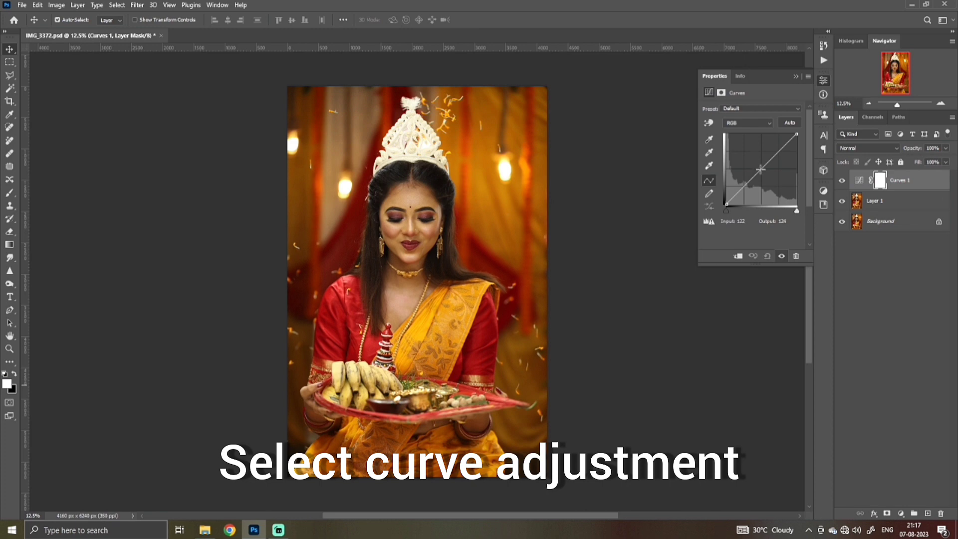
drag(760, 170, 743, 151)
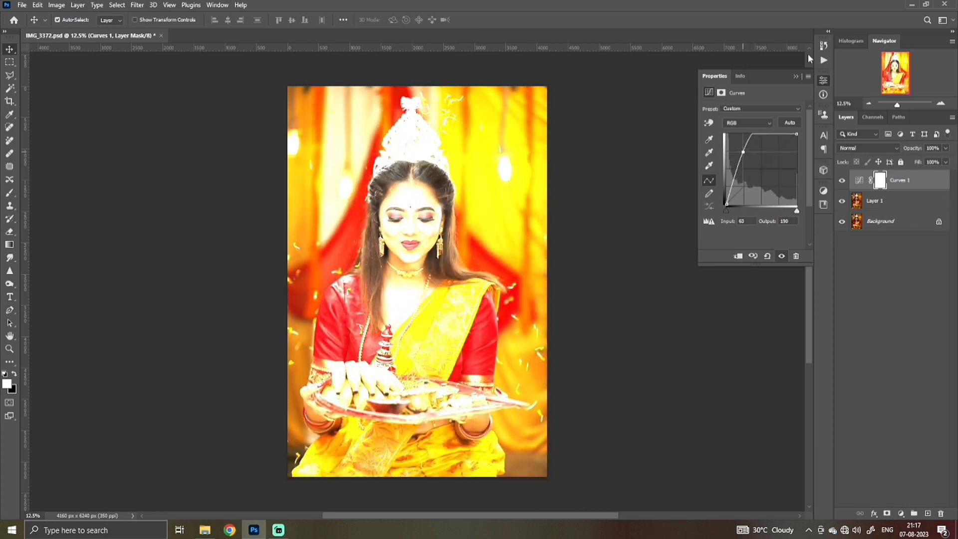
click(796, 77)
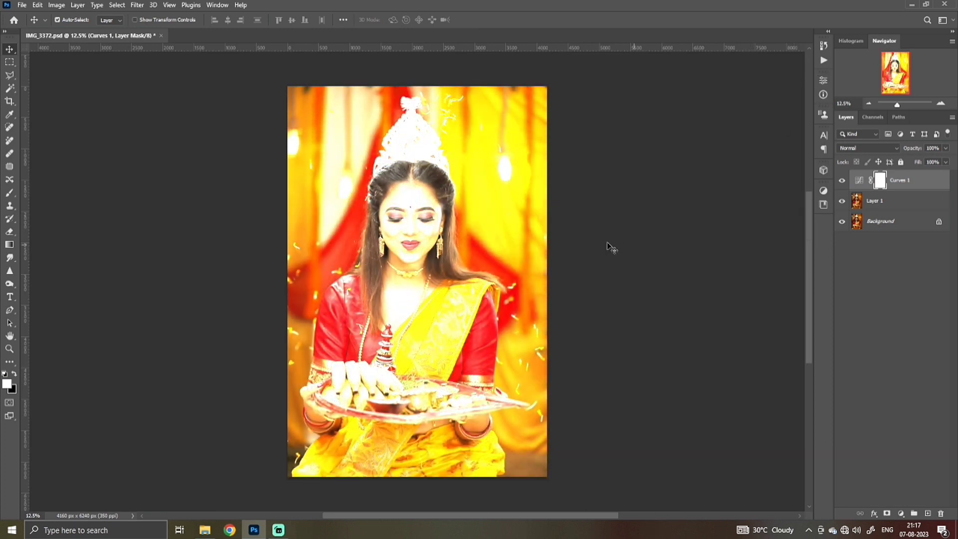
right_click(421, 218)
click(716, 206)
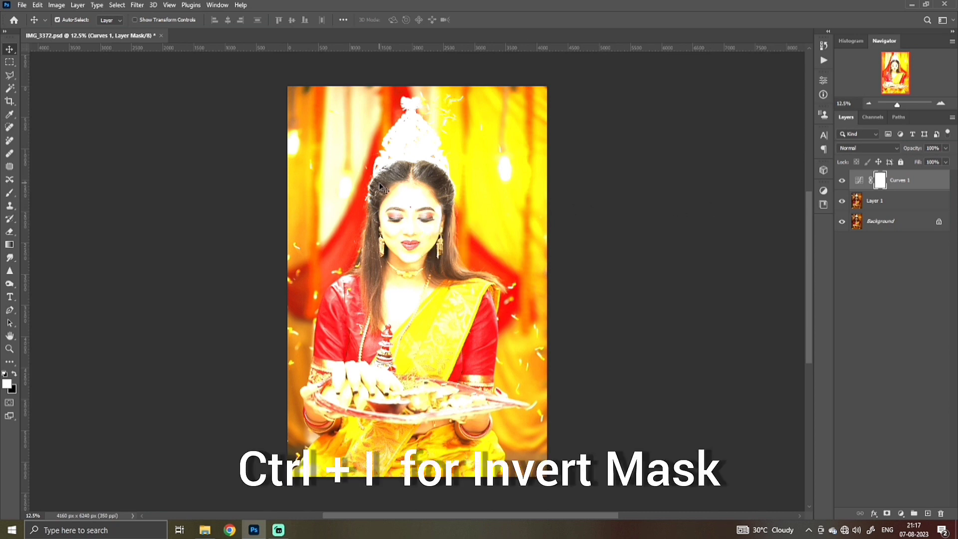
Invert the Curves 1 layer mask to black and choose the Hard Round brush
key(b)
key(ctrl+i)
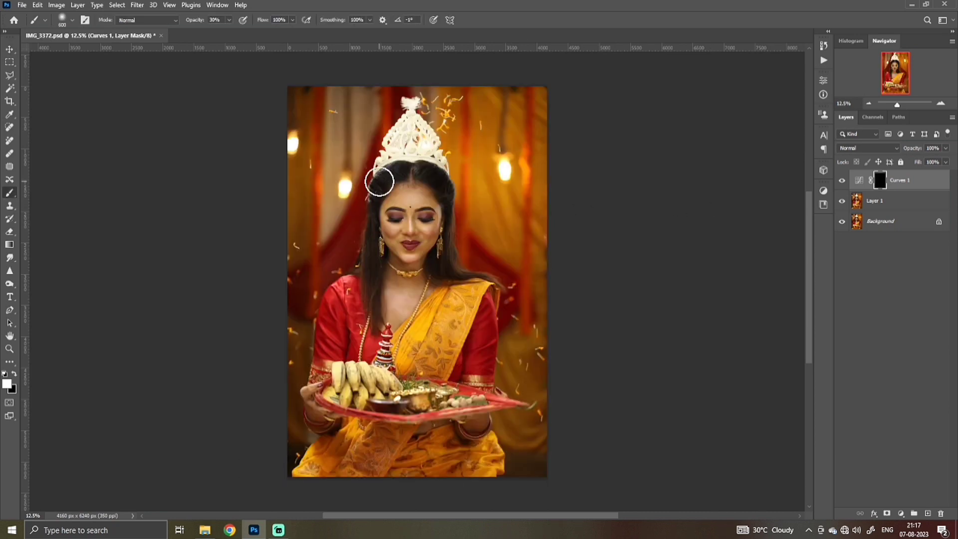
right_click(406, 205)
click(463, 356)
click(463, 358)
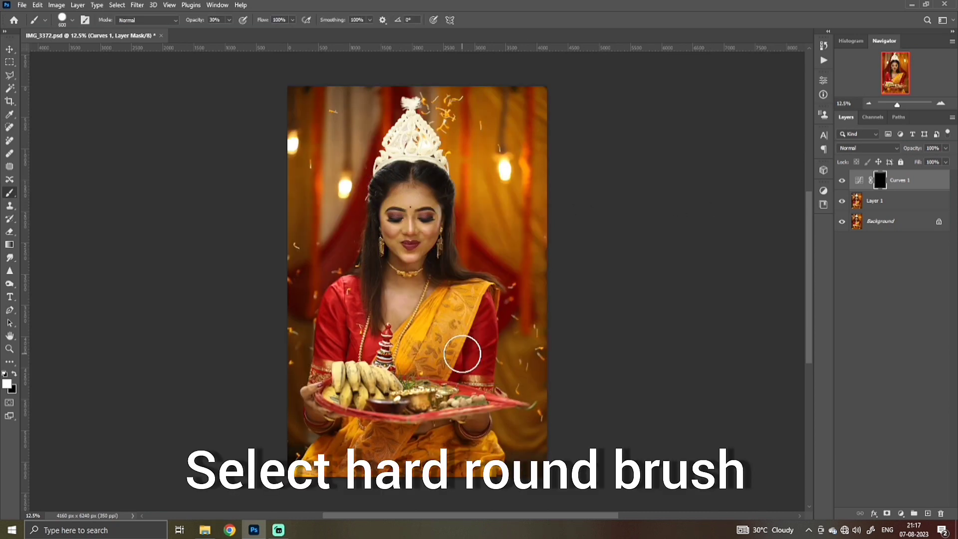
Paint thin white highlight lines on the nose bridge, cheeks, lips and chin with a very small brush at 100% opacity
key(ctrl+plus)
key(ctrl+plus)
key(ctrl+plus)
key(ctrl+plus)
key(ctrl+plus)
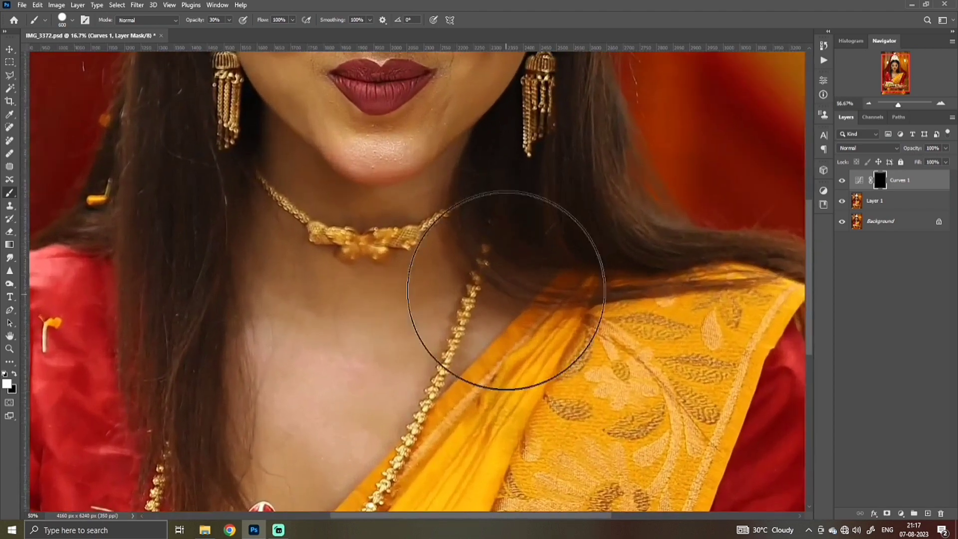
mouse_move(456, 149)
mouse_down()
mouse_move(559, 513)
mouse_move(551, 438)
mouse_up()
key(bracketleft)
key(bracketleft)
key(bracketleft)
key(bracketleft)
key(bracketleft)
key(bracketleft)
key(bracketleft)
key(bracketleft)
key(bracketleft)
key(bracketleft)
key(bracketleft)
key(bracketleft)
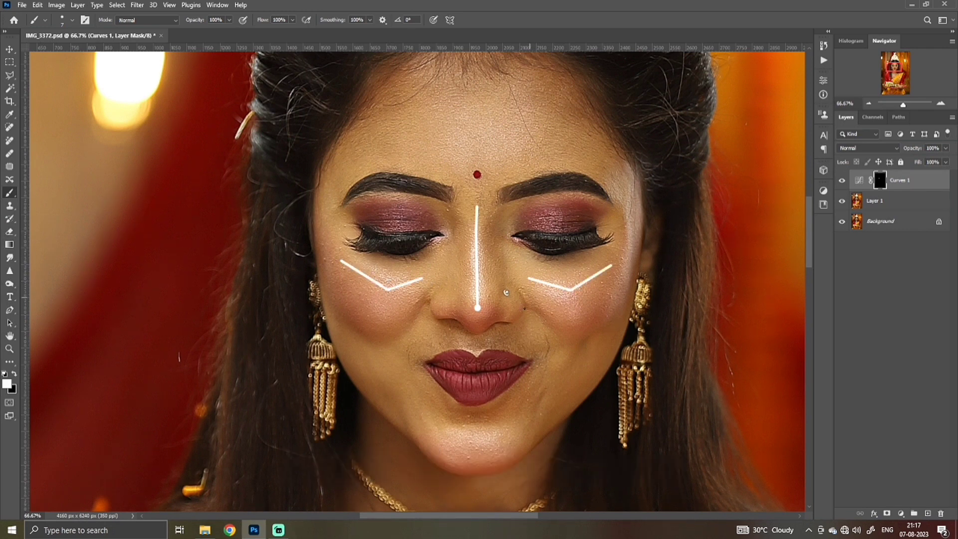
drag(446, 375, 440, 246)
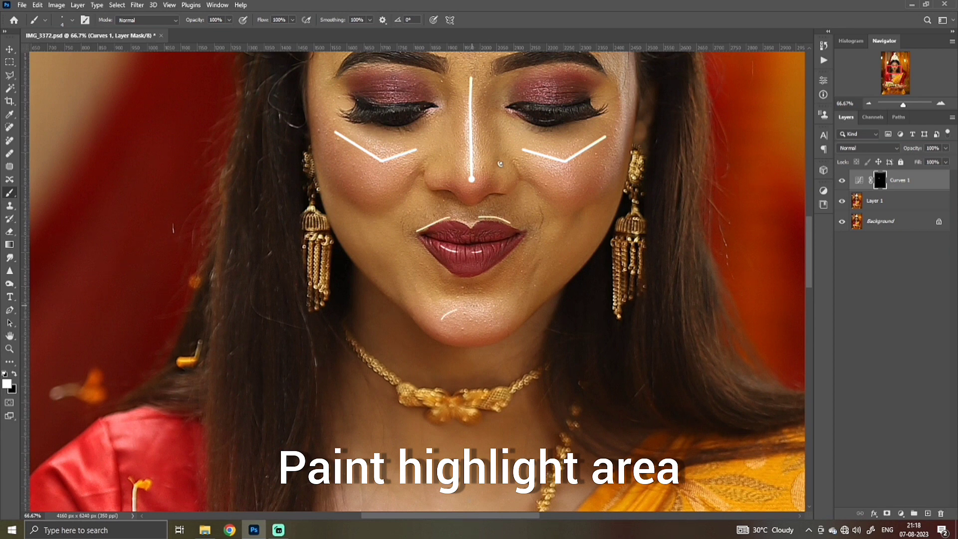
Paint straight, angled highlight lines on the mask just beneath both eyebrows
drag(521, 187, 509, 326)
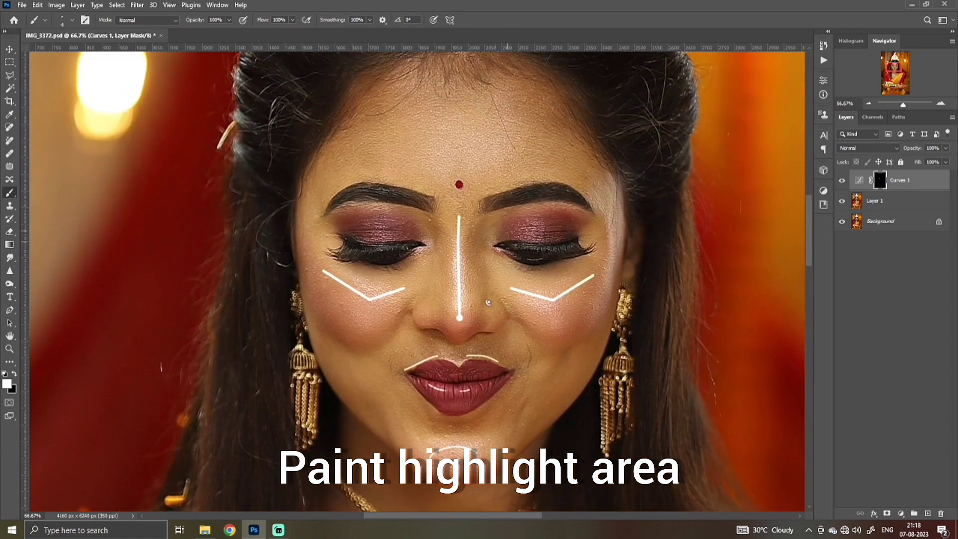
click(484, 213)
shift+click(552, 203)
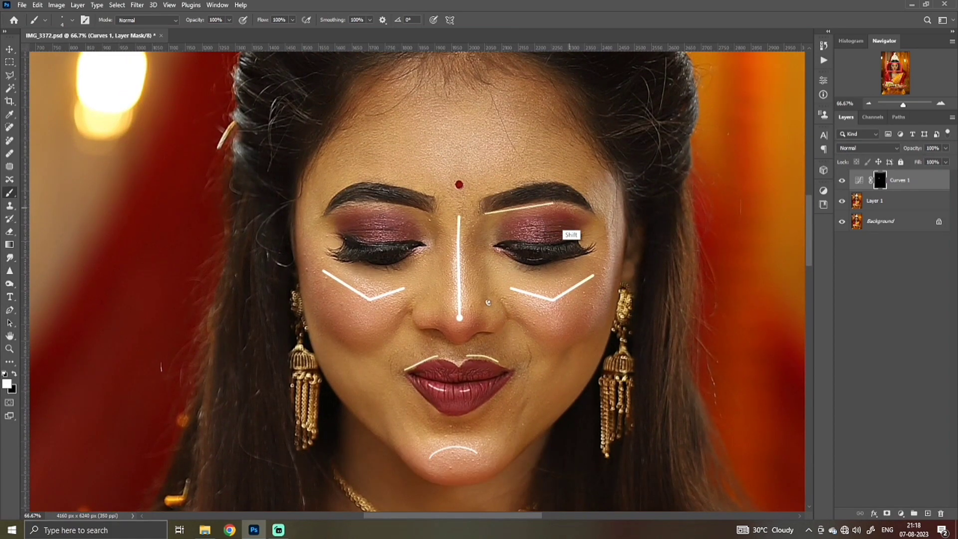
shift+click(587, 215)
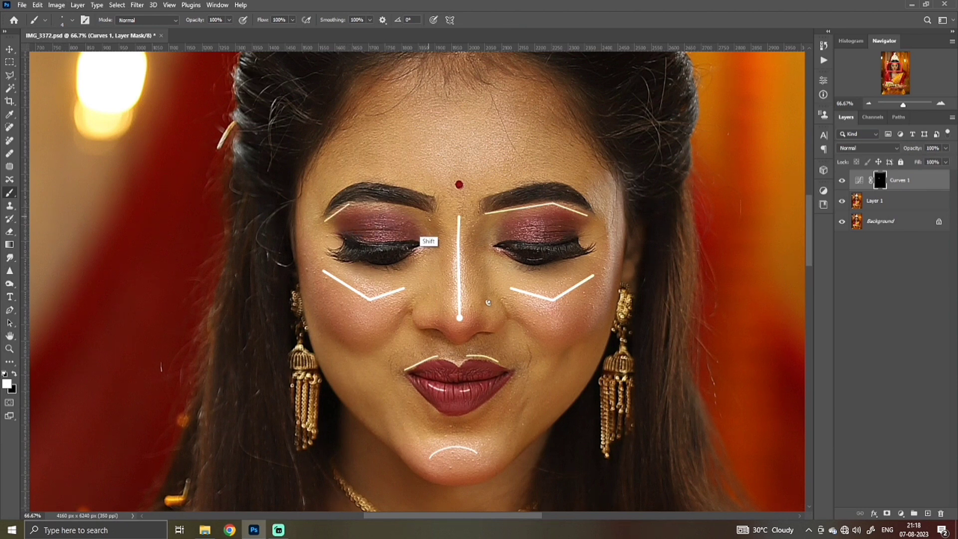
shift+click(430, 216)
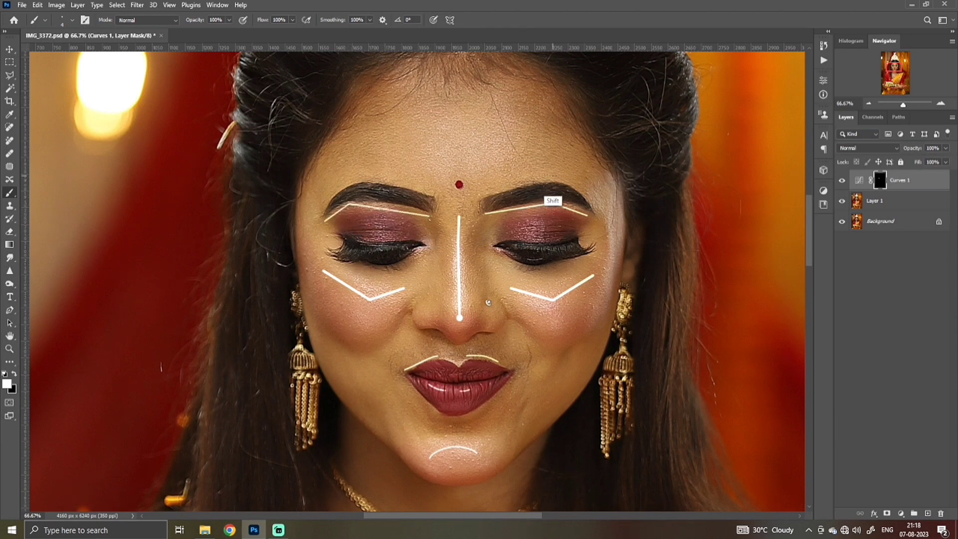
Paint straight, angled highlight lines on the mask just above both eyebrows
shift+click(552, 176)
shift+click(587, 192)
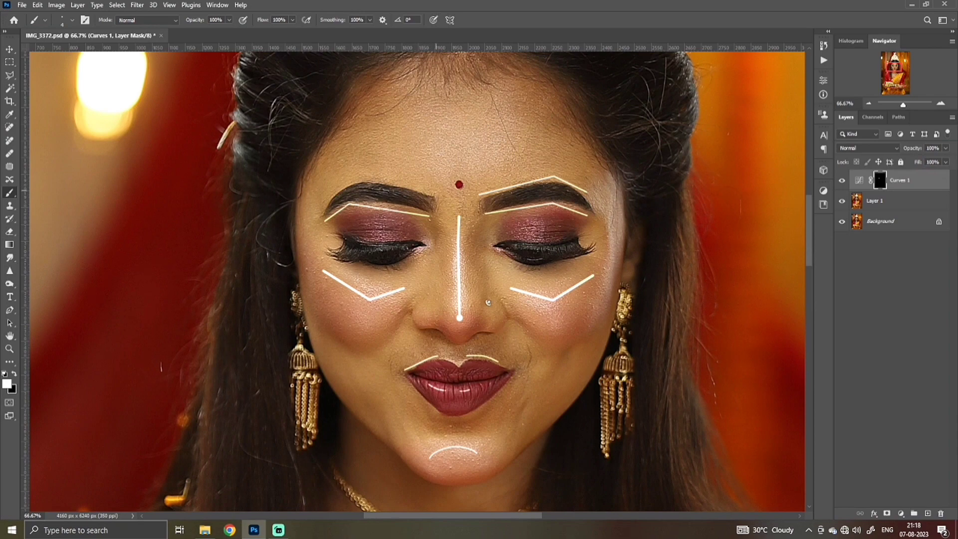
click(436, 191)
shift+click(360, 178)
shift+click(331, 196)
Paint a short vertical highlight stroke at the centre of each eyelid
drag(572, 350, 547, 361)
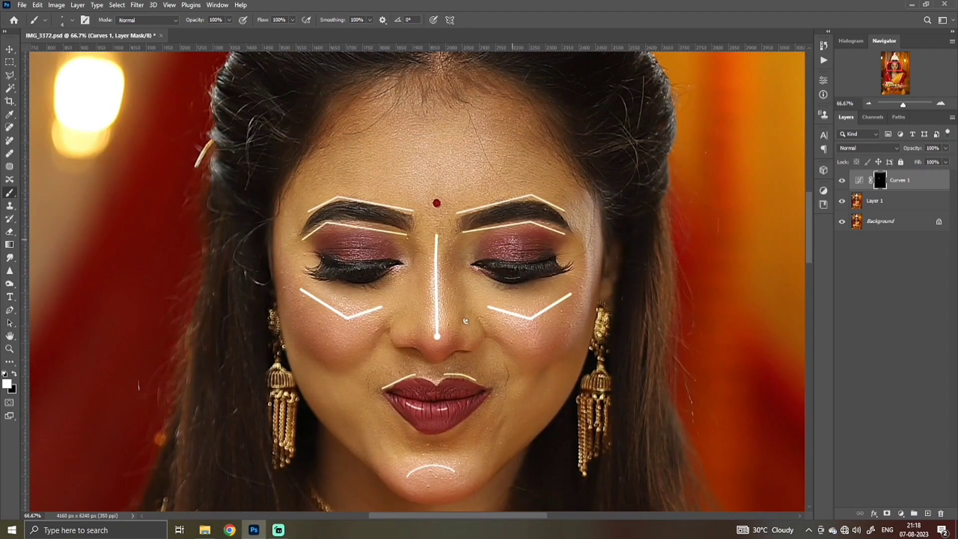
drag(513, 261, 511, 241)
drag(354, 265, 354, 243)
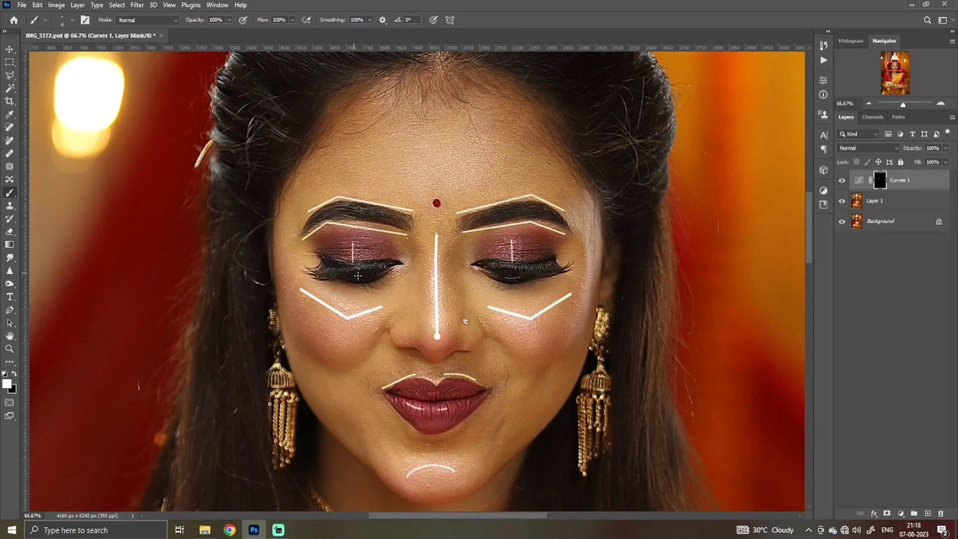
Feather the Curves 1 layer mask to 28.8 px and compare the portrait with the adjustment off and on
click(823, 80)
click(721, 93)
click(749, 174)
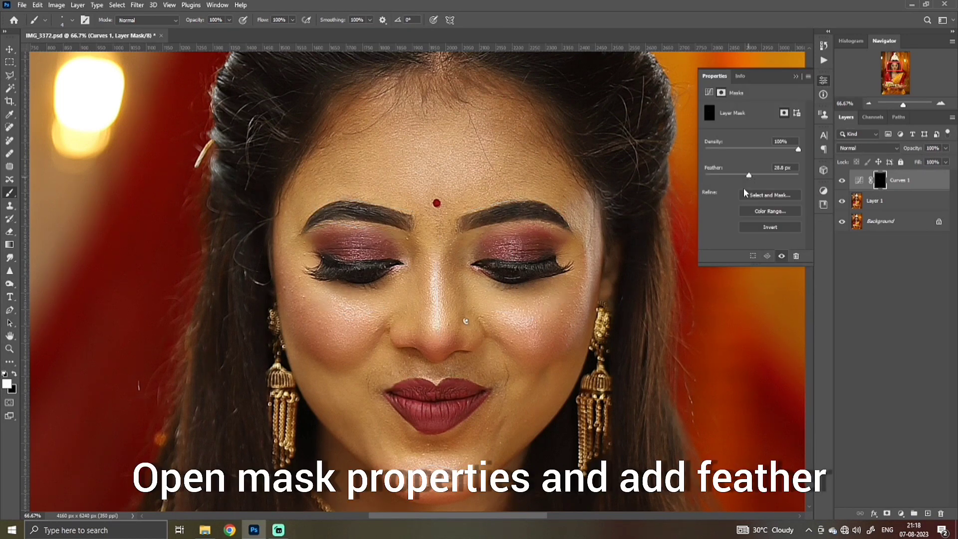
click(795, 77)
click(842, 181)
click(842, 180)
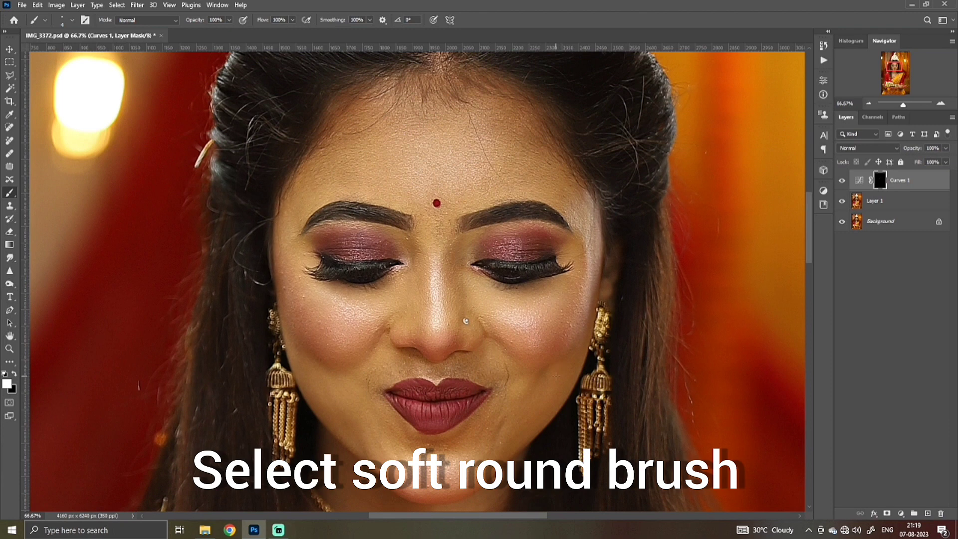
Switch to the Soft Round brush and set it to 200 px with 10% opacity
right_click(621, 437)
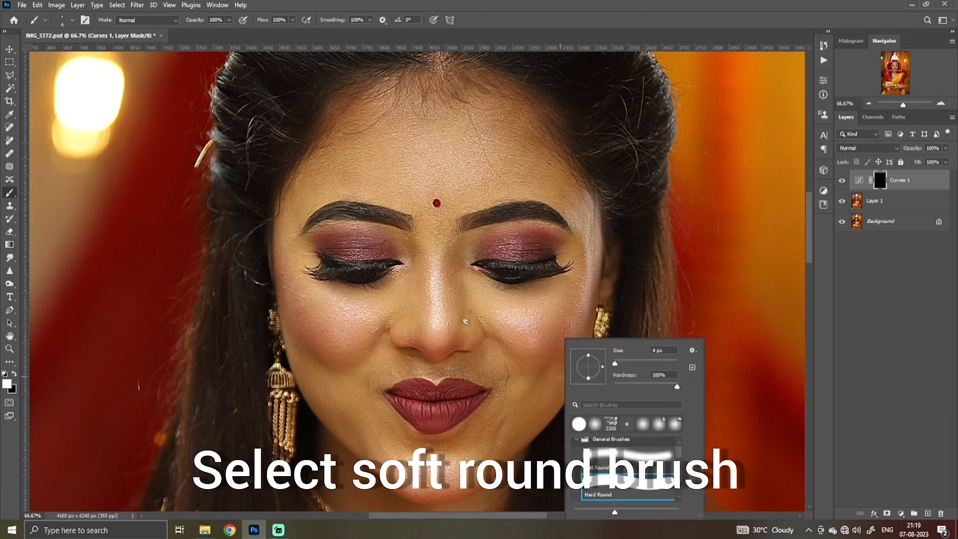
click(634, 456)
key(Return)
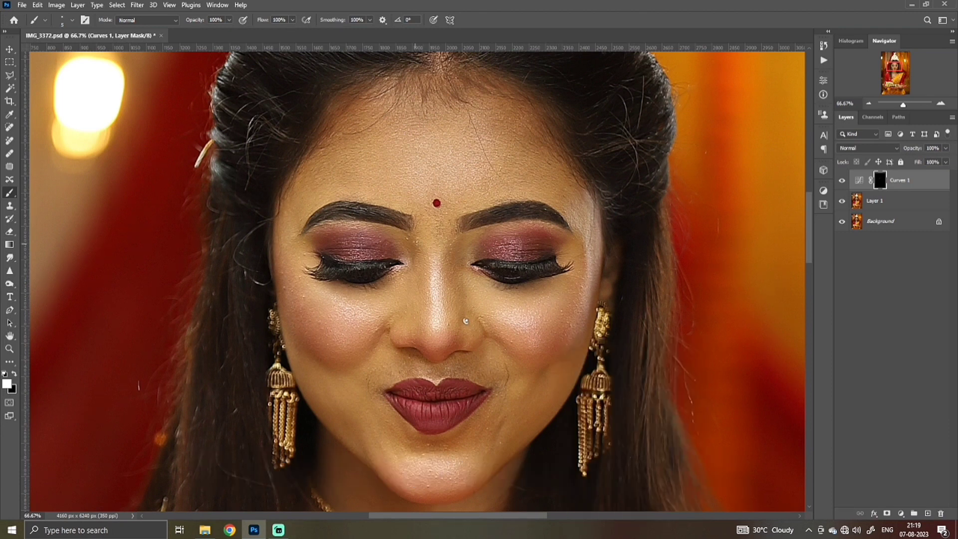
key(bracketright)
key(bracketright)
key(bracketright)
key(bracketright)
key(bracketright)
key(bracketright)
key(bracketright)
key(bracketright)
key(bracketright)
key(bracketright)
key(bracketright)
key(bracketright)
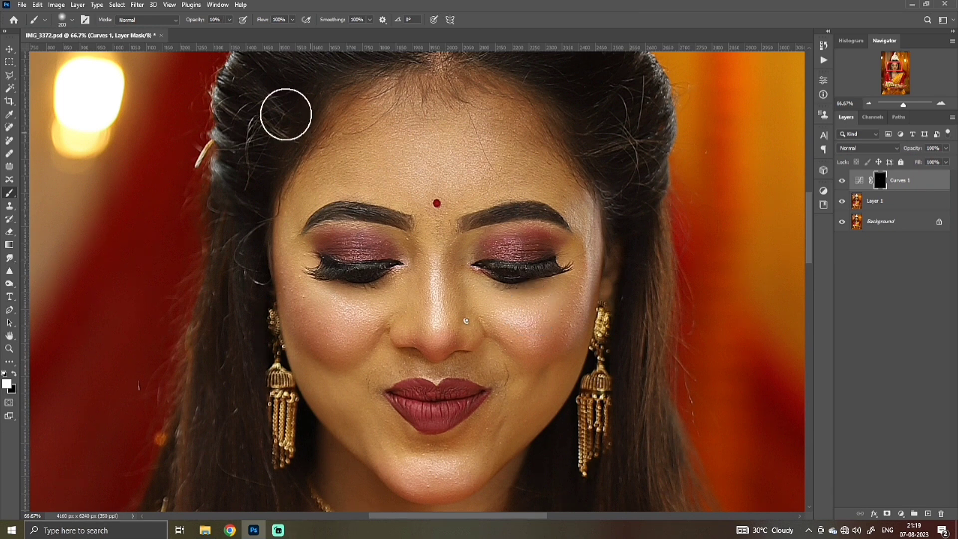
Set the brush flow to 20% and enlarge the brush to 300 px
key(1)
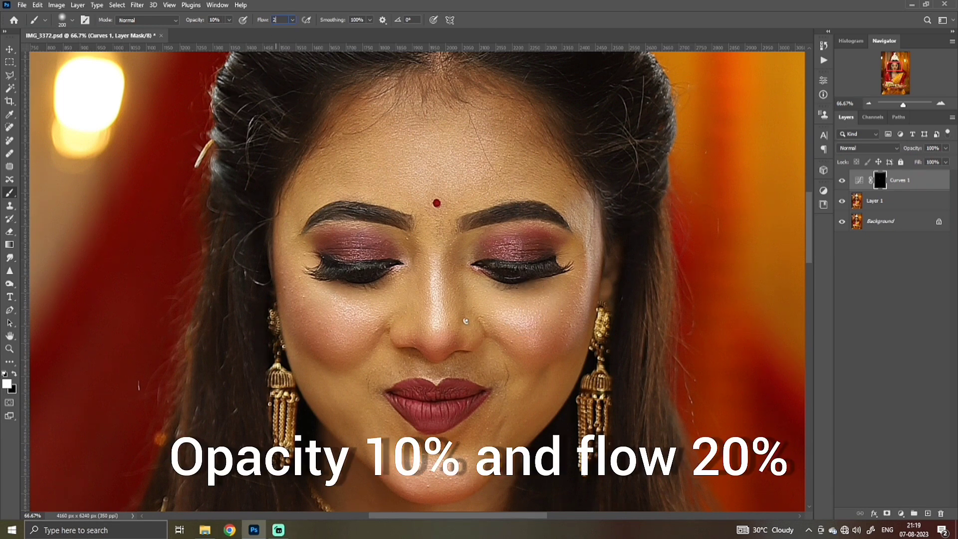
key(Return)
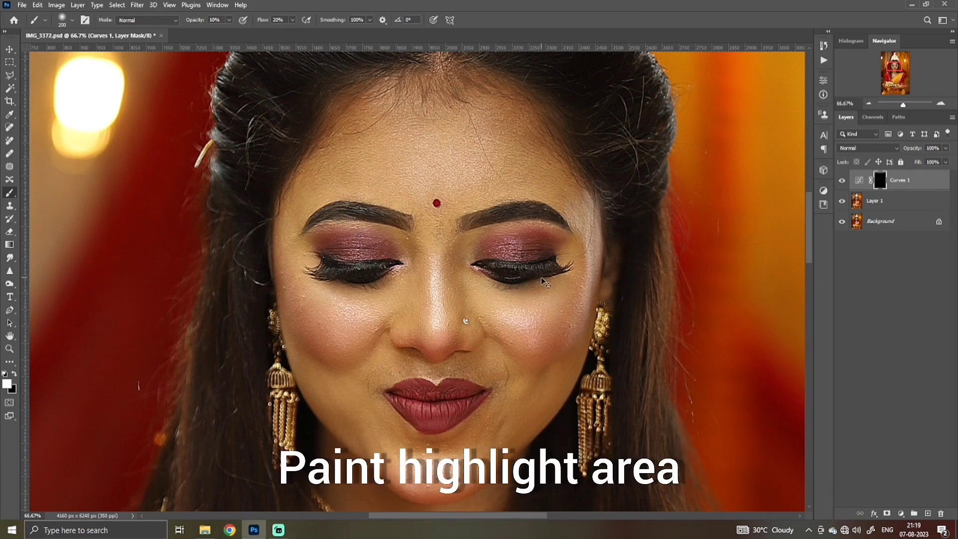
key(ctrl+minus)
key(ctrl+minus)
key(bracketright)
key(bracketright)
key(bracketright)
key(bracketright)
key(bracketright)
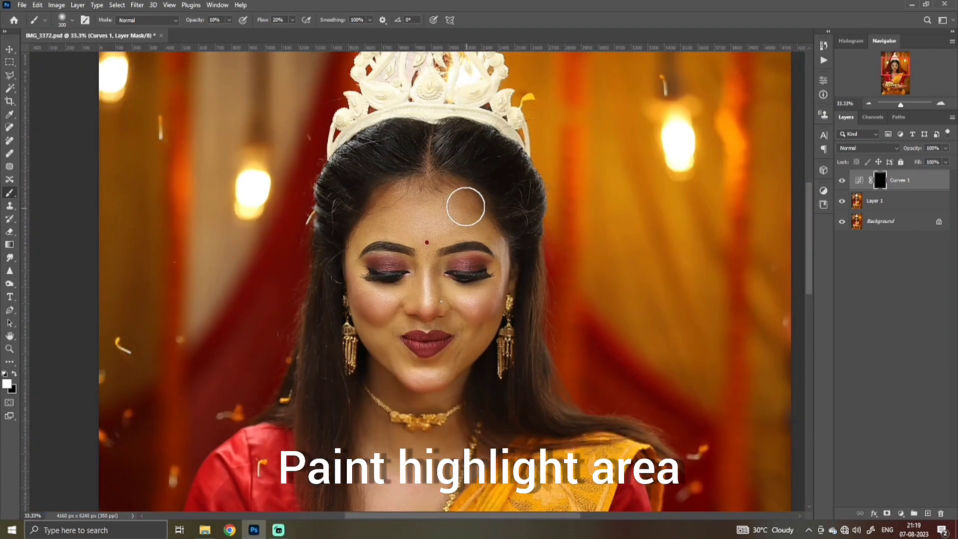
Paint soft highlights on the Curves 1 mask over the centre and side of the forehead
mouse_move(457, 202)
mouse_down()
mouse_move(405, 201)
mouse_move(448, 204)
mouse_up()
key(bracketleft)
key(bracketleft)
key(bracketleft)
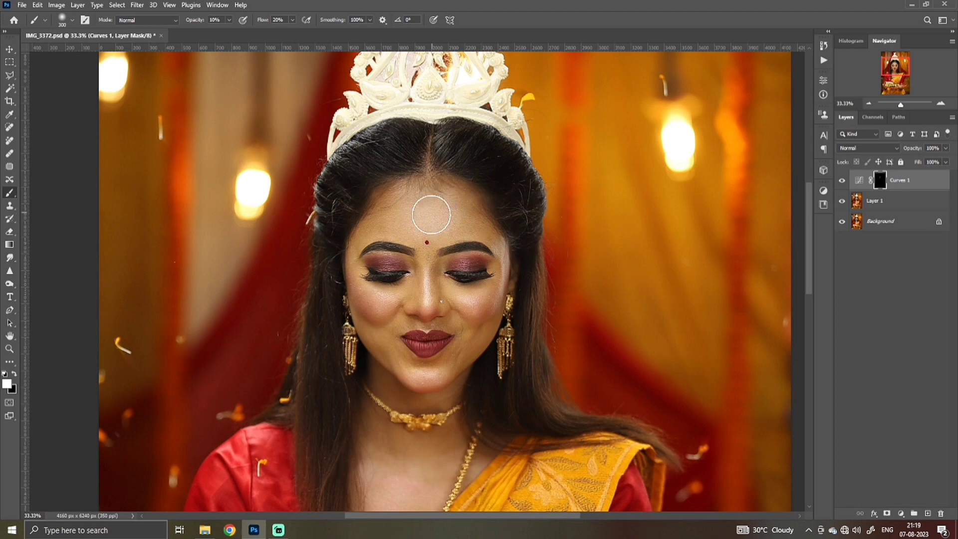
drag(426, 238, 424, 193)
Paint soft highlights on the Curves 1 mask over both cheeks and the chin
mouse_move(478, 274)
mouse_down()
mouse_move(489, 277)
mouse_move(473, 274)
mouse_move(483, 293)
mouse_up()
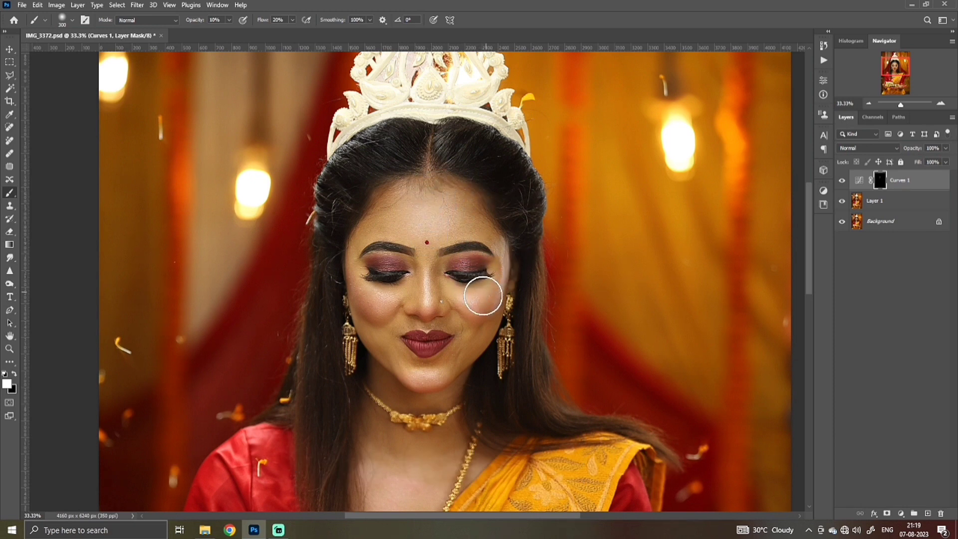
drag(379, 293, 370, 280)
mouse_move(402, 344)
mouse_down()
mouse_move(398, 355)
mouse_move(422, 370)
mouse_up()
Enlarge the brush to 600 px for the neck and chest area
drag(540, 329, 558, 238)
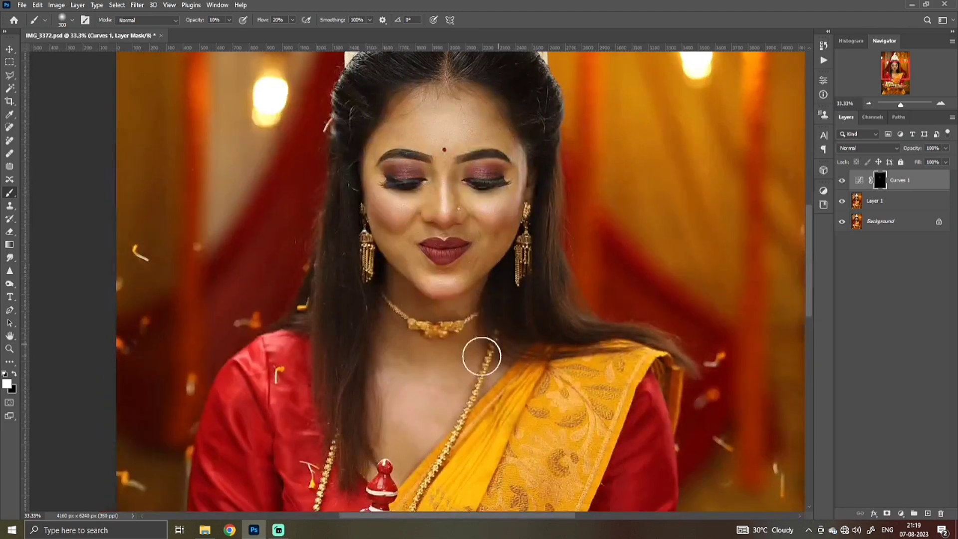
key(bracketright)
key(bracketright)
key(bracketright)
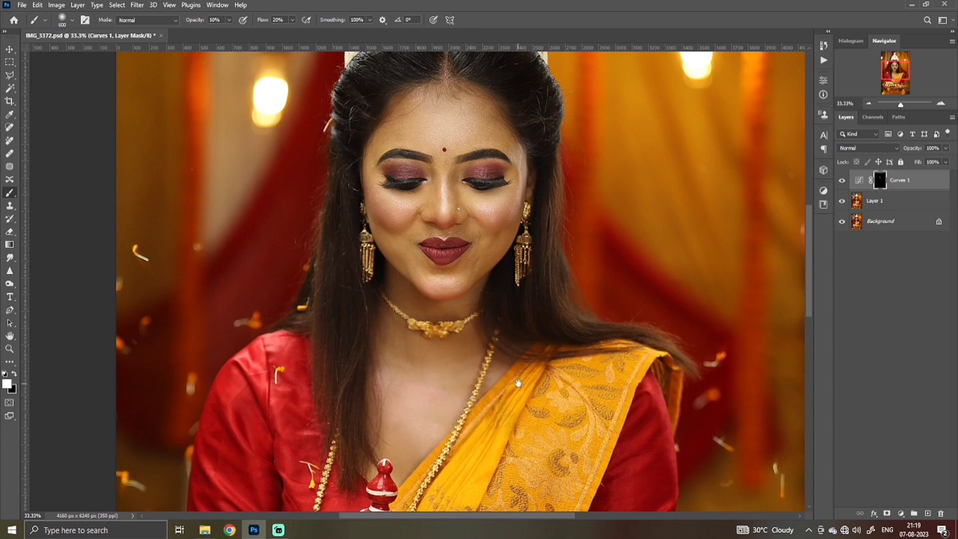
Inspect the face and upper body, comparing the portrait with the Curves 1 adjustment off and on
drag(494, 390, 514, 321)
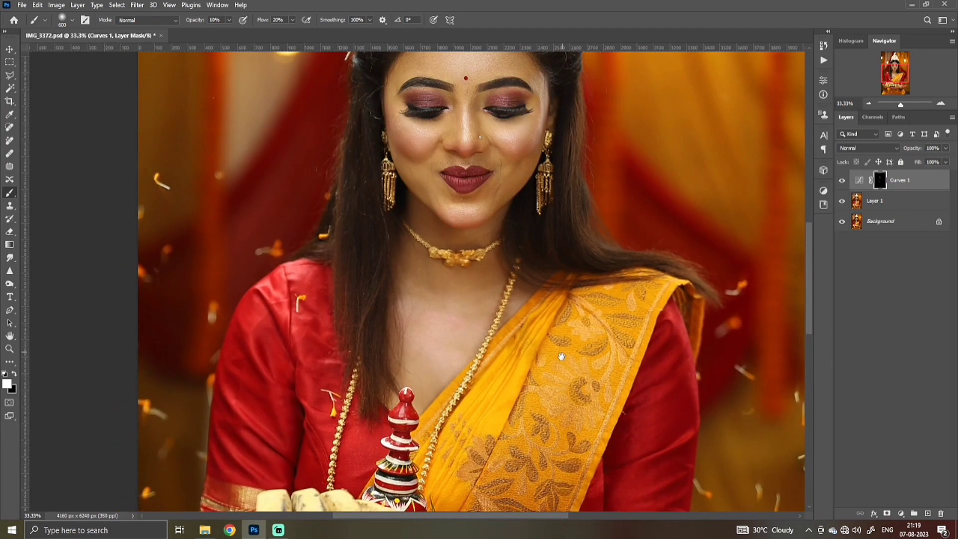
drag(565, 346, 532, 442)
drag(545, 381, 552, 438)
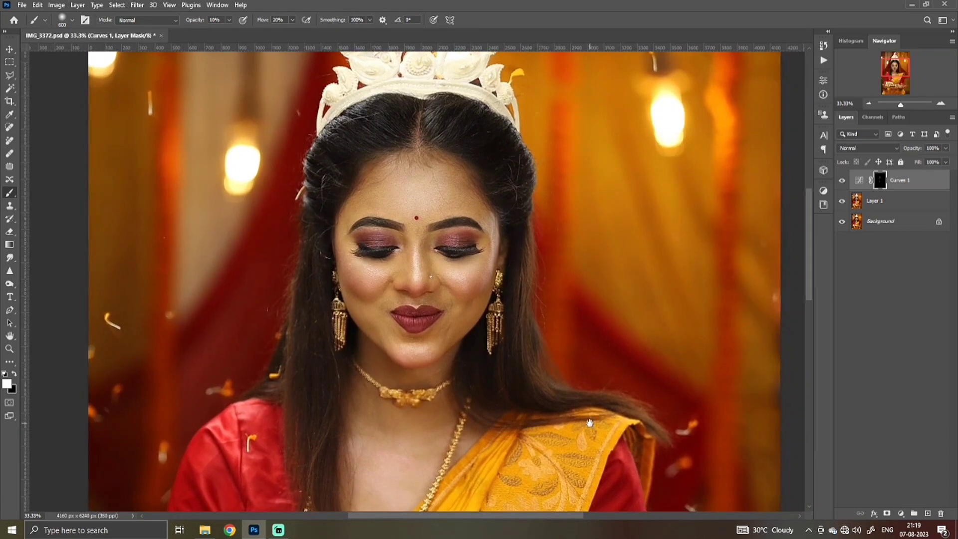
drag(589, 491, 597, 367)
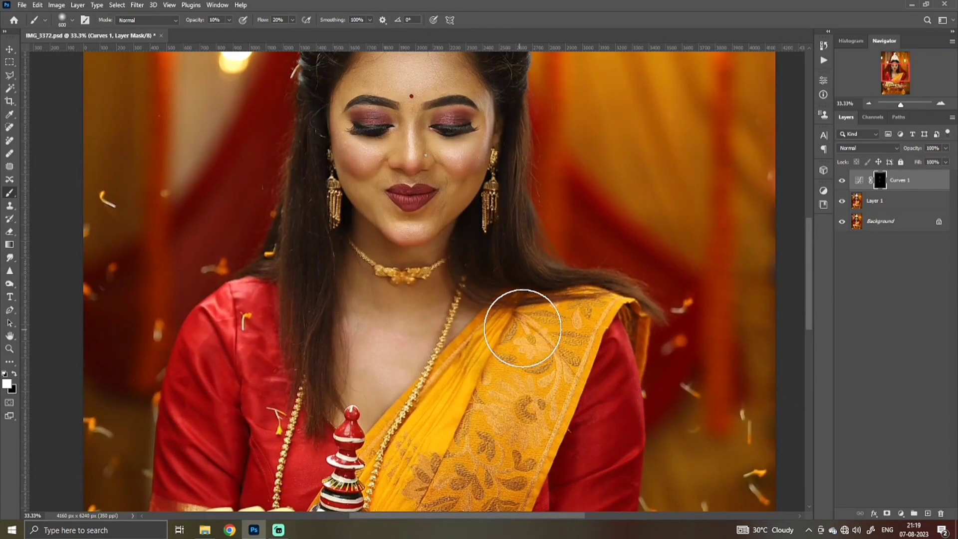
drag(549, 319, 567, 437)
click(840, 182)
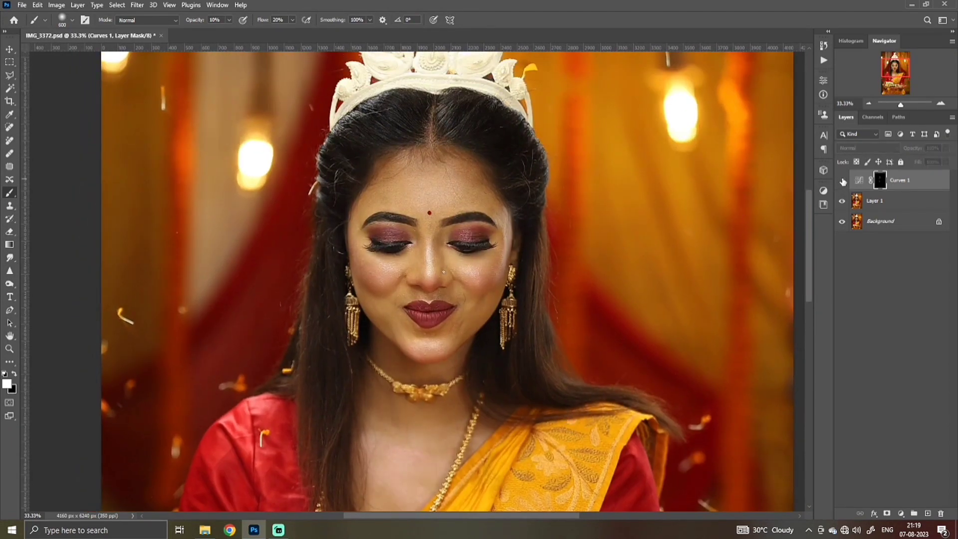
click(840, 182)
click(841, 181)
click(841, 181)
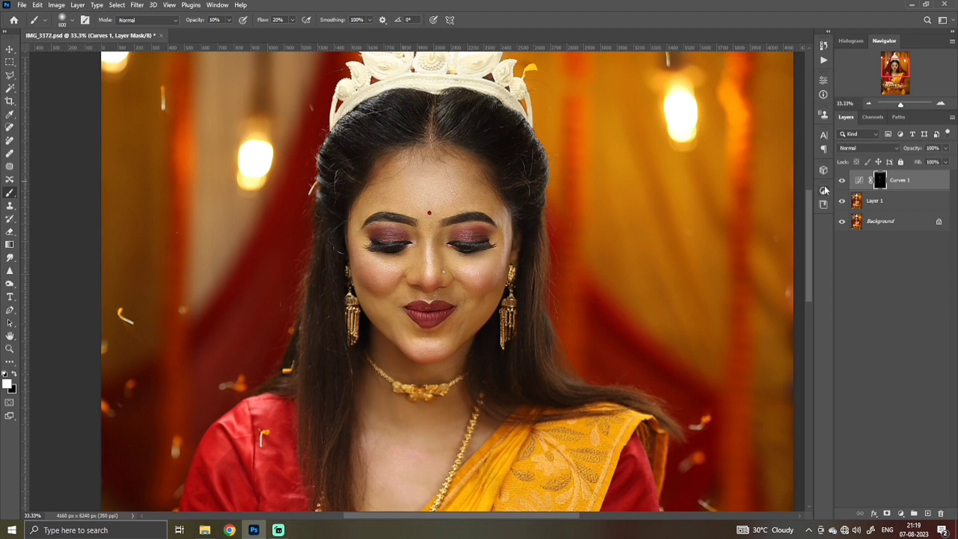
Stamp all visible layers into a new layer, duplicate it and save the document
key(ctrl+0)
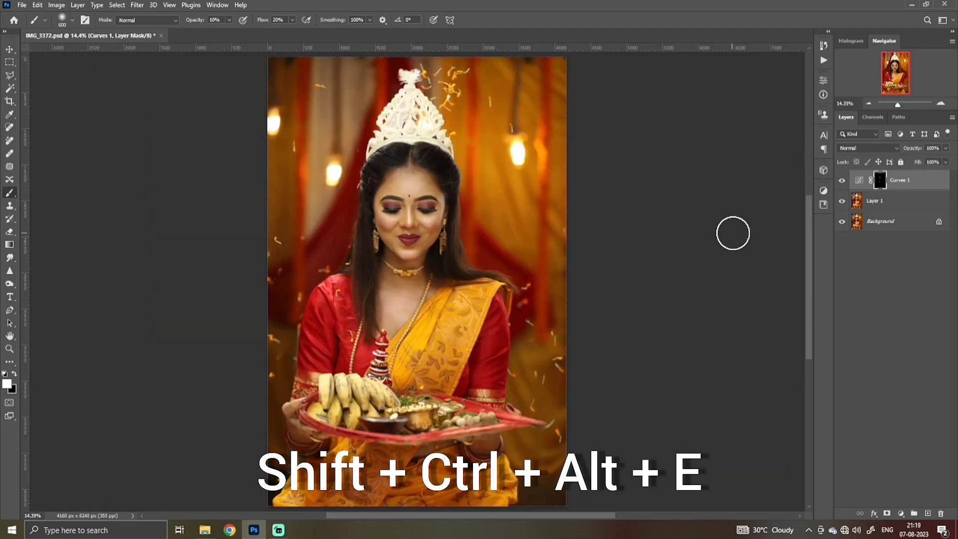
key(shift+ctrl+alt+e)
key(ctrl+j)
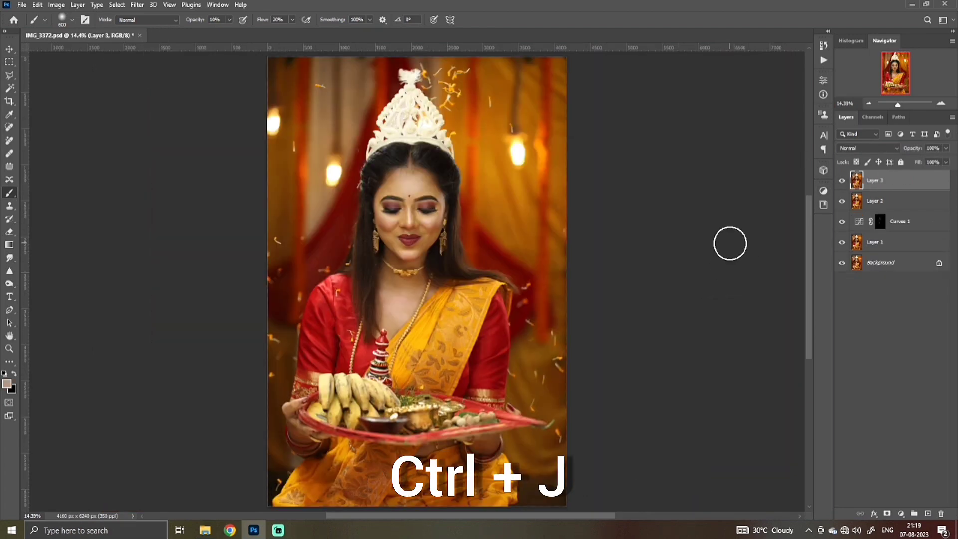
key(ctrl+s)
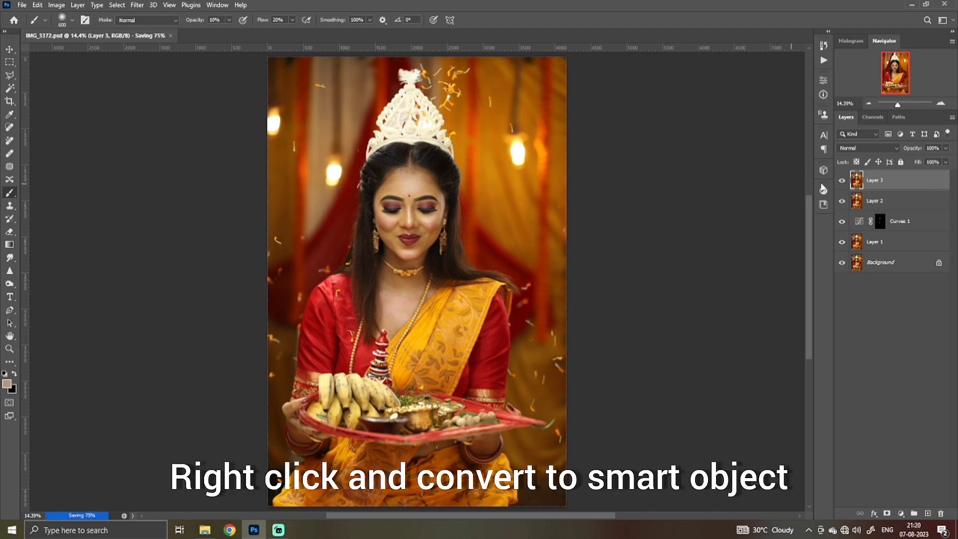
Convert Layer 3 to a smart object and set its blending mode to Screen
right_click(908, 181)
click(855, 265)
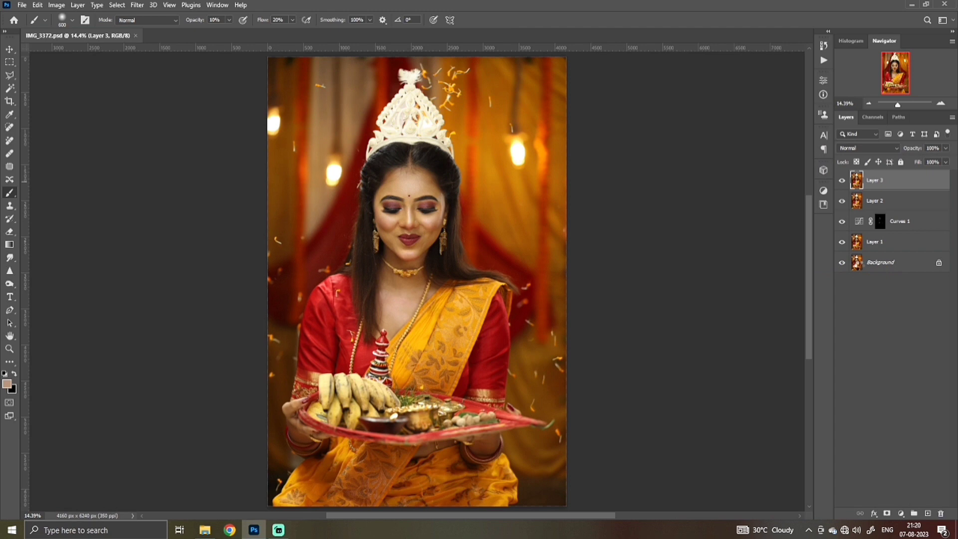
click(879, 150)
click(865, 235)
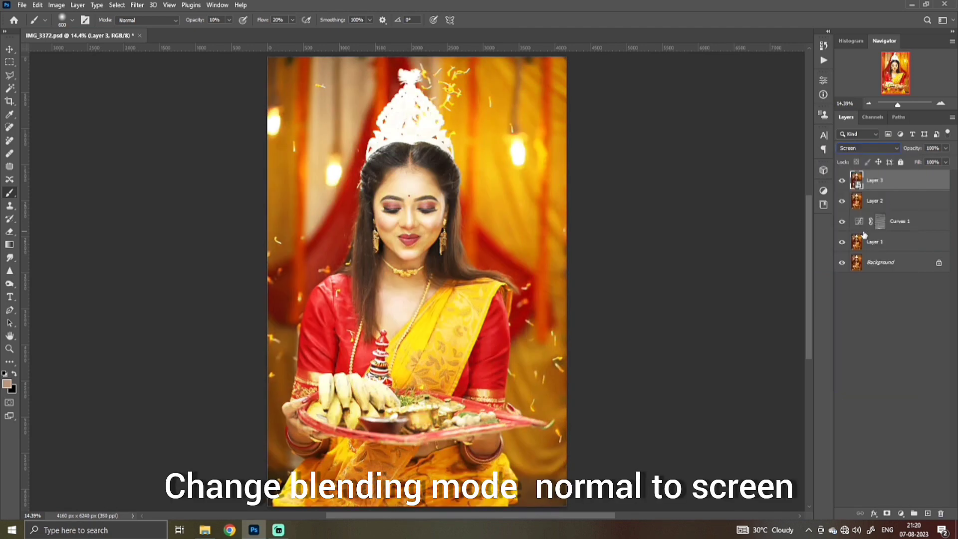
Split Layer 3's Blend If underlying-layer black point to 162/255 and compare the effect off and on
double_click(932, 185)
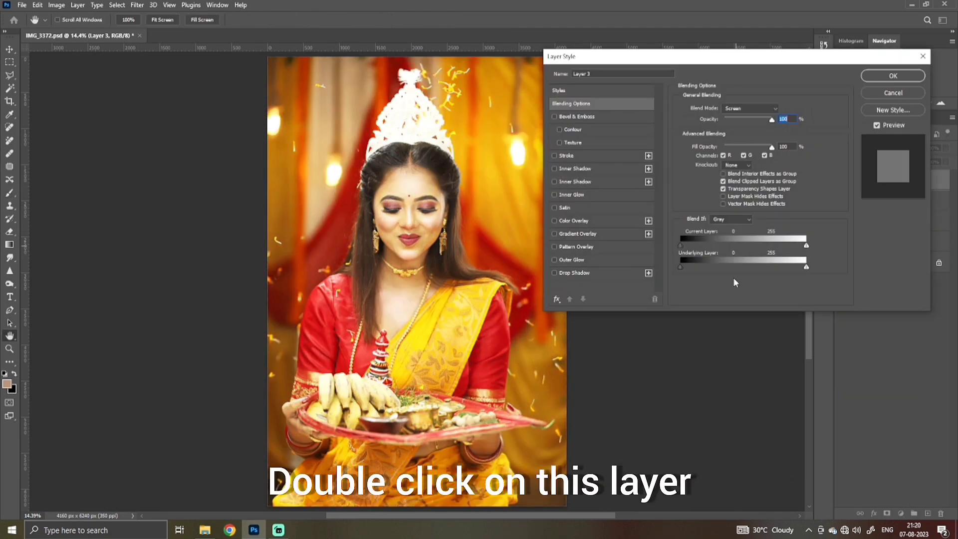
drag(680, 267, 760, 267)
key(alt)
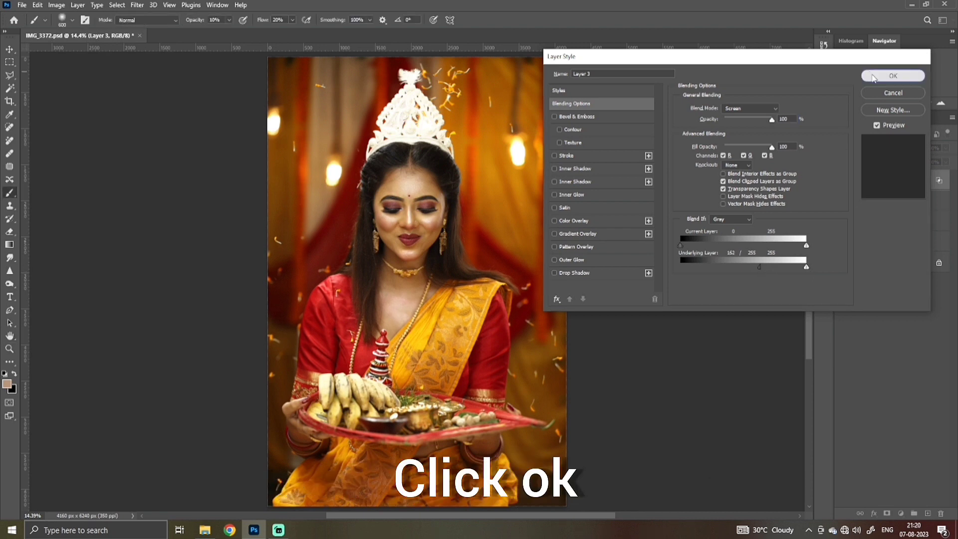
click(893, 76)
click(842, 180)
click(841, 180)
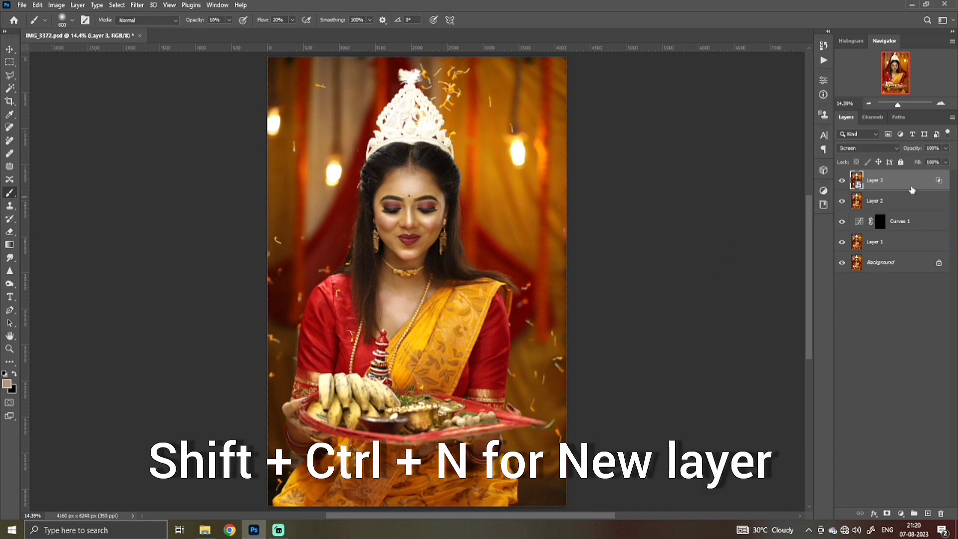
Add a new blank layer above Layer 3 and group the two together
key(ctrl+shift+n)
key(Return)
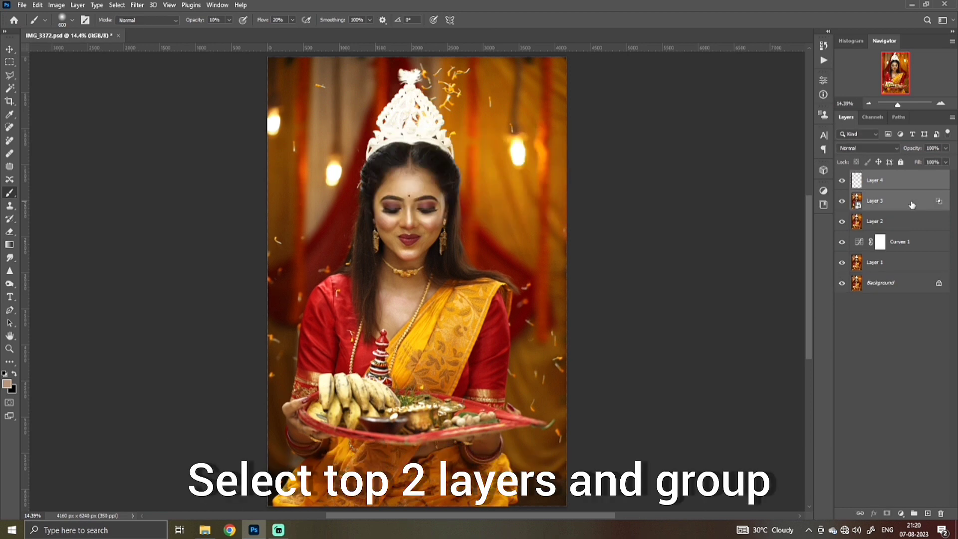
key(ctrl+g)
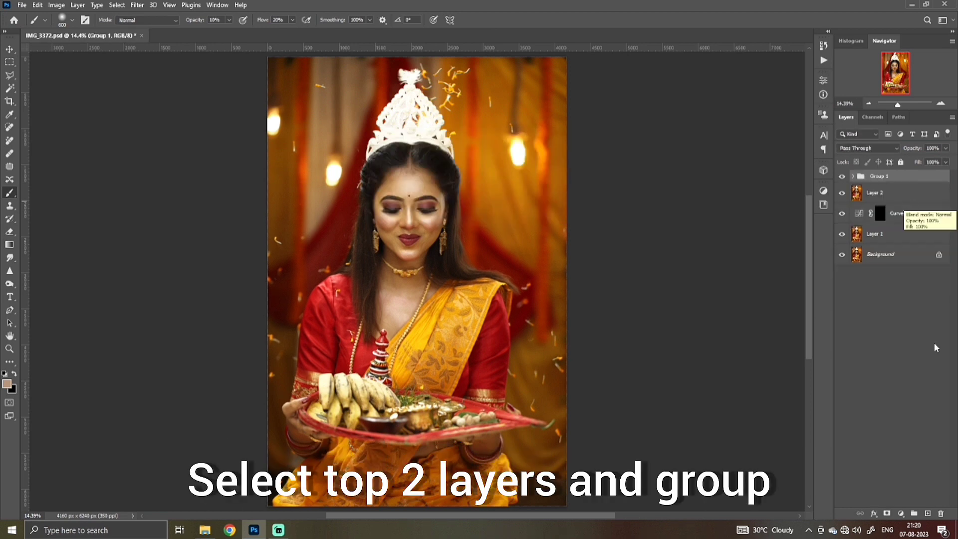
Add a mask to Group 1 and fill it with Apply Image using Merged, RGB channel, Multiply, 100% opacity
click(886, 513)
click(56, 5)
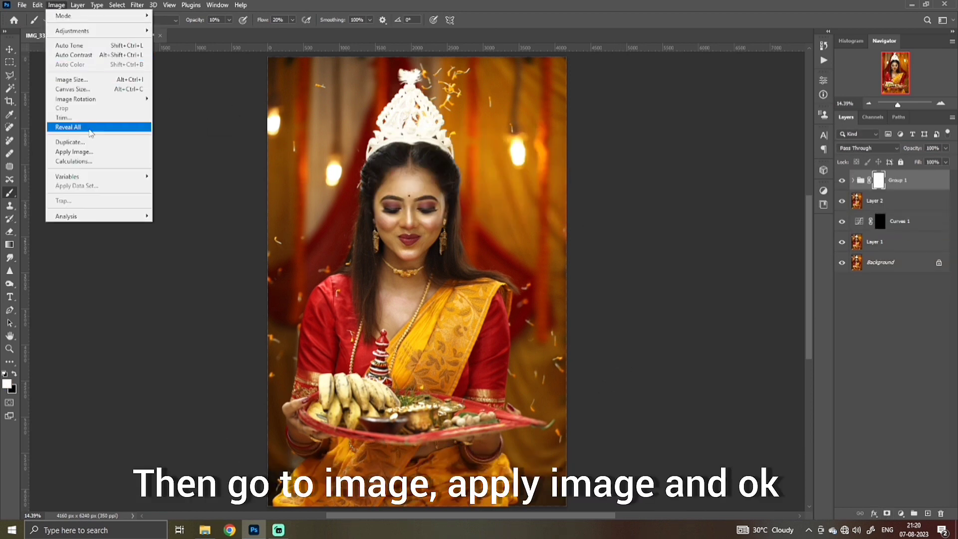
click(75, 150)
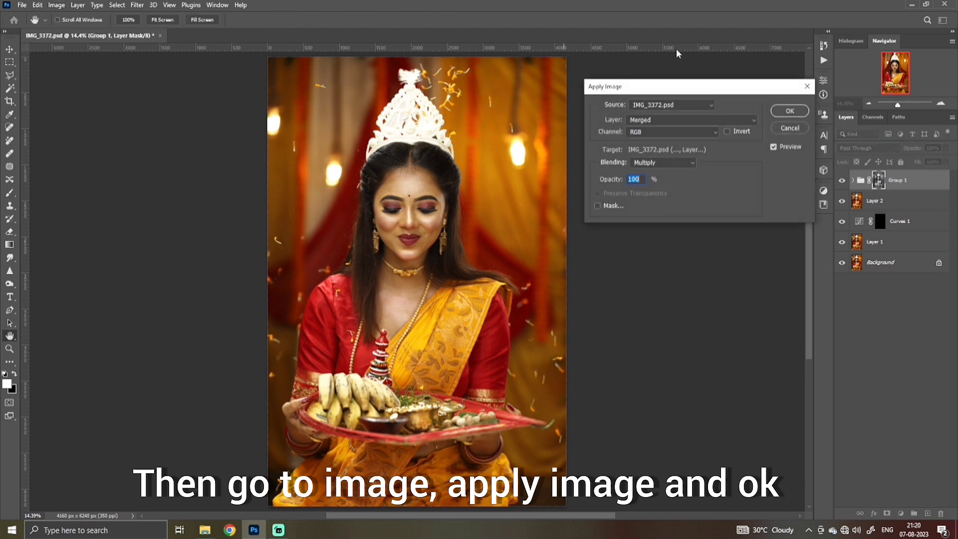
click(790, 110)
key(b)
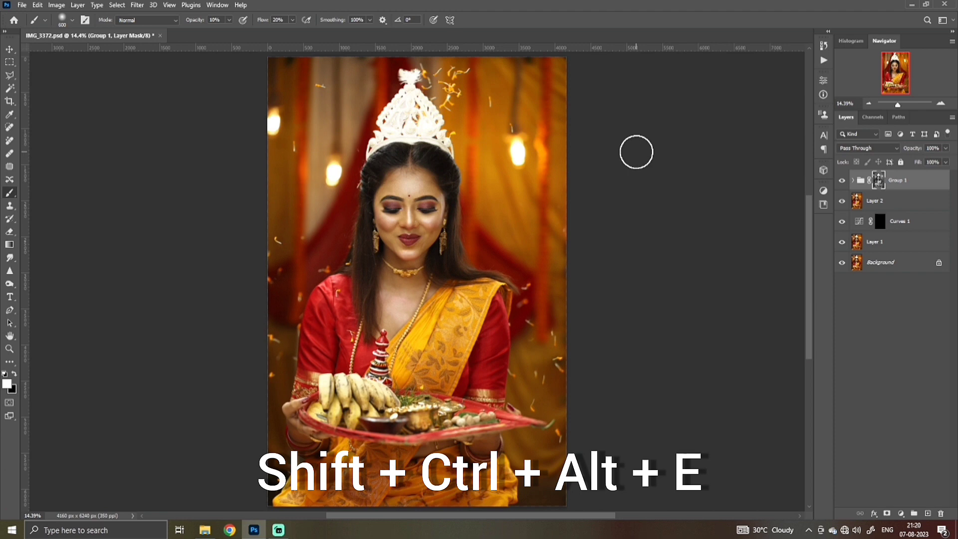
Stamp all visible layers into a new layer above Group 1 and save the document
key(ctrl+shift+alt+e)
key(ctrl+s)
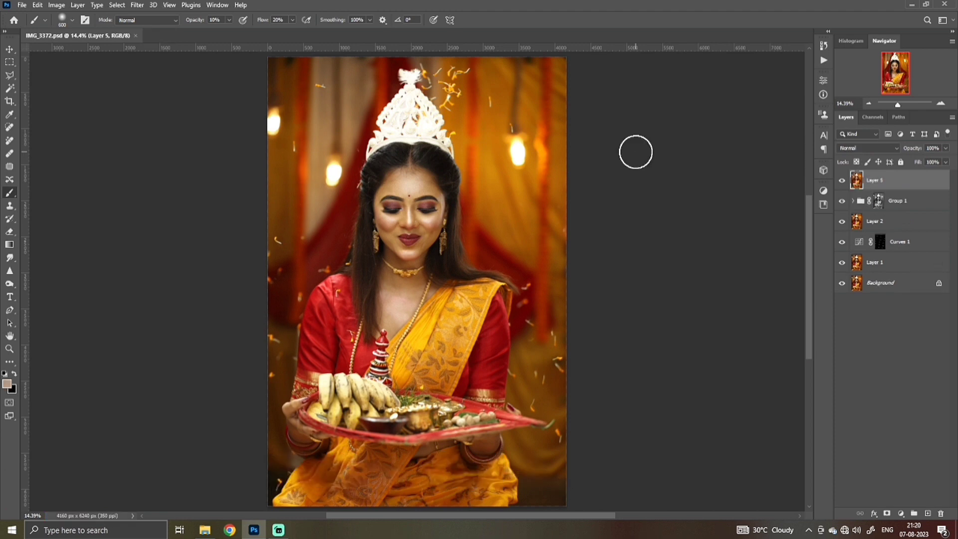
Open Layer 5 in the SkinFiner filter and expand the skin mask colour with samples from the cheek and forehead
click(137, 5)
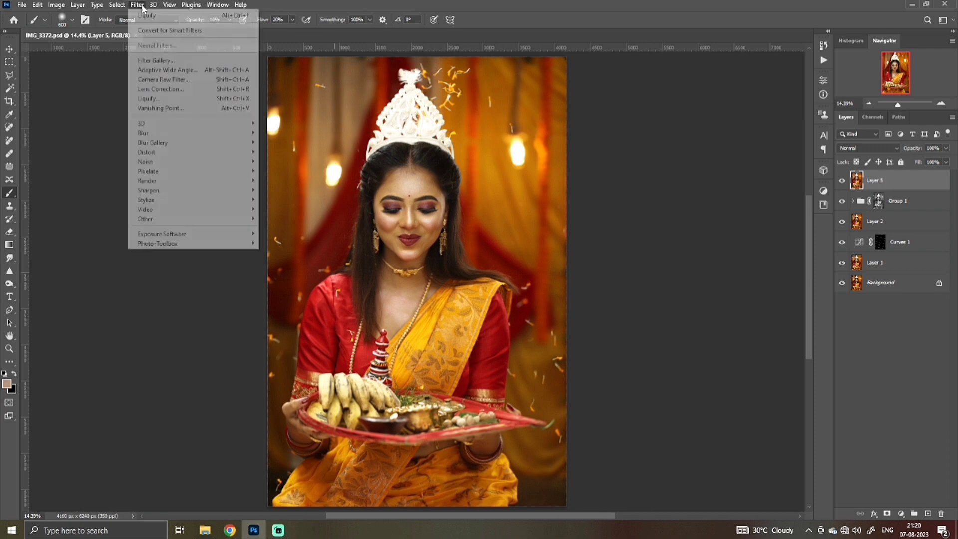
mouse_move(213, 243)
click(296, 246)
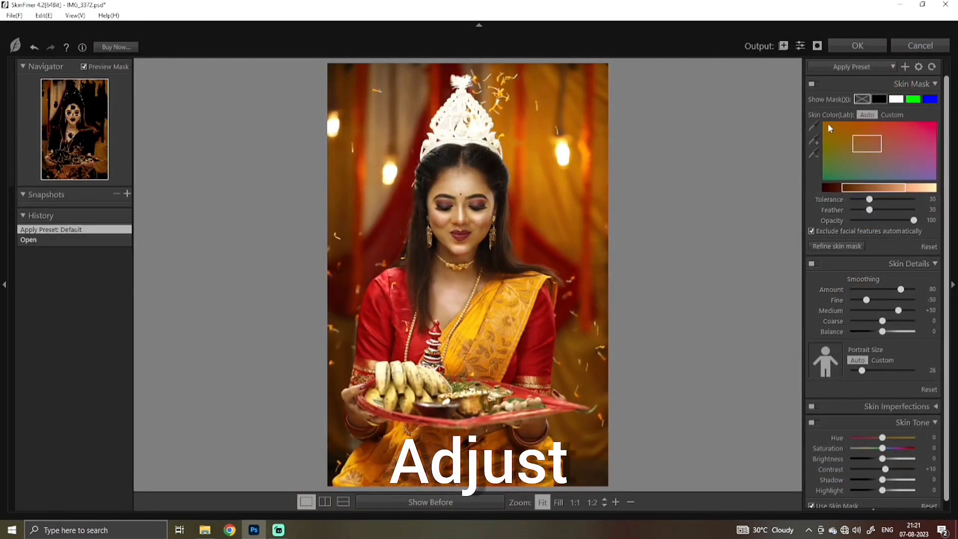
click(813, 141)
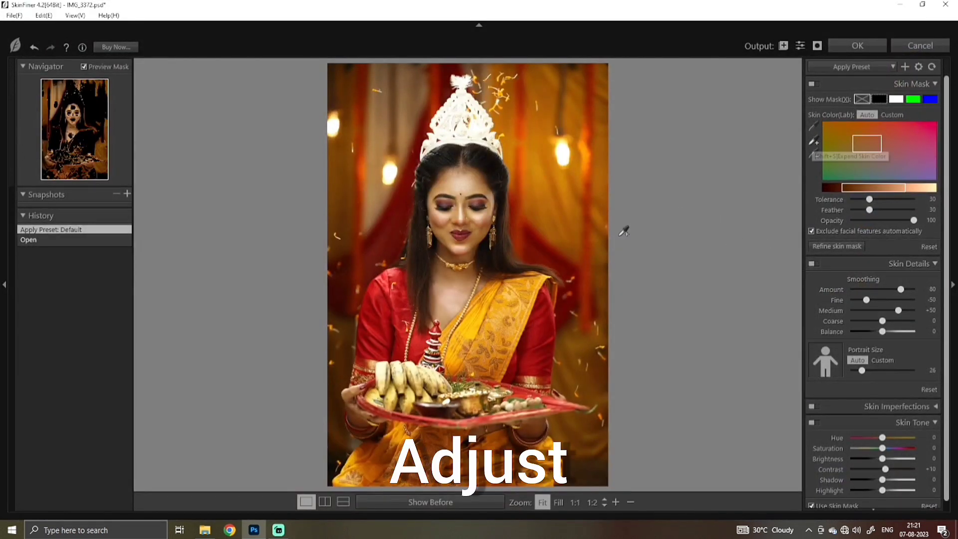
click(482, 217)
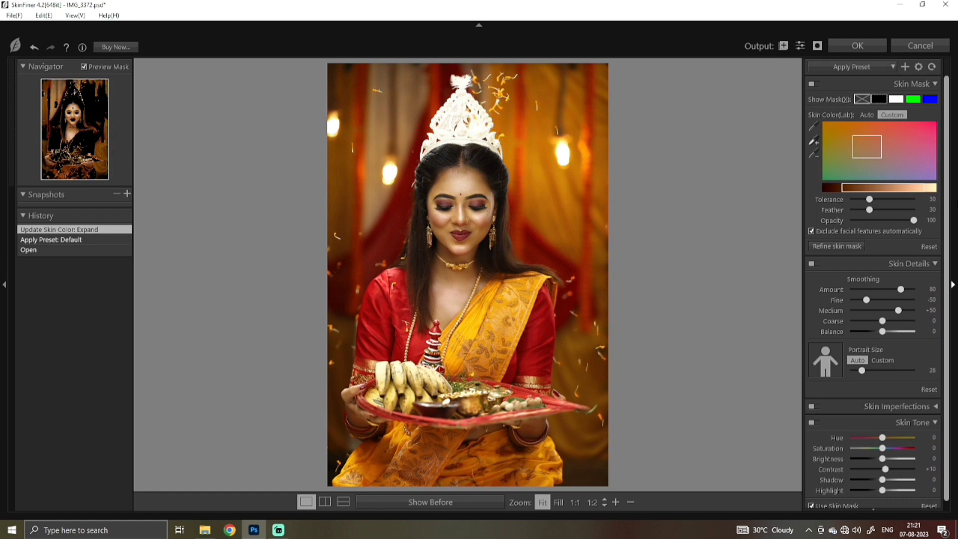
click(467, 182)
click(467, 182)
click(467, 182)
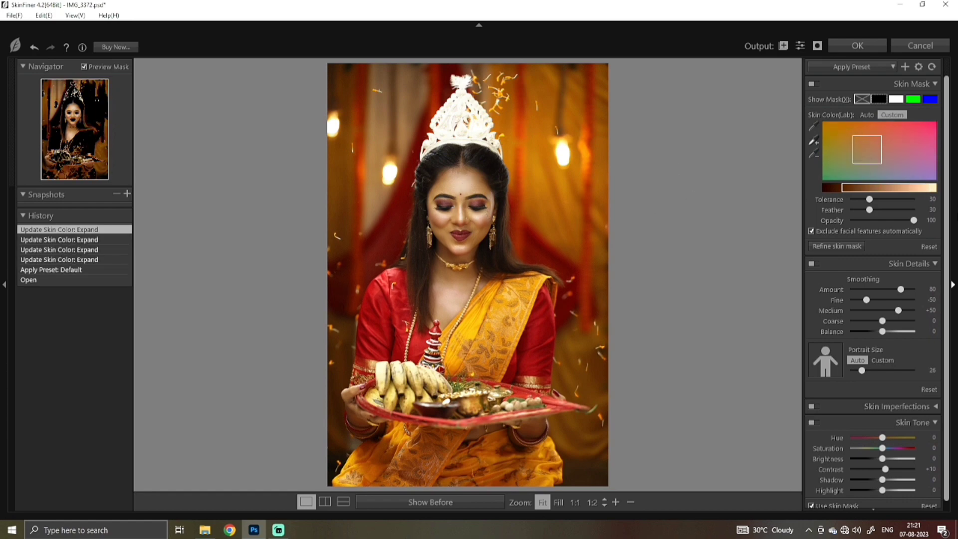
Set the Fine skin smoothing to +11, checking the face at 1:1 zoom
drag(866, 300, 881, 300)
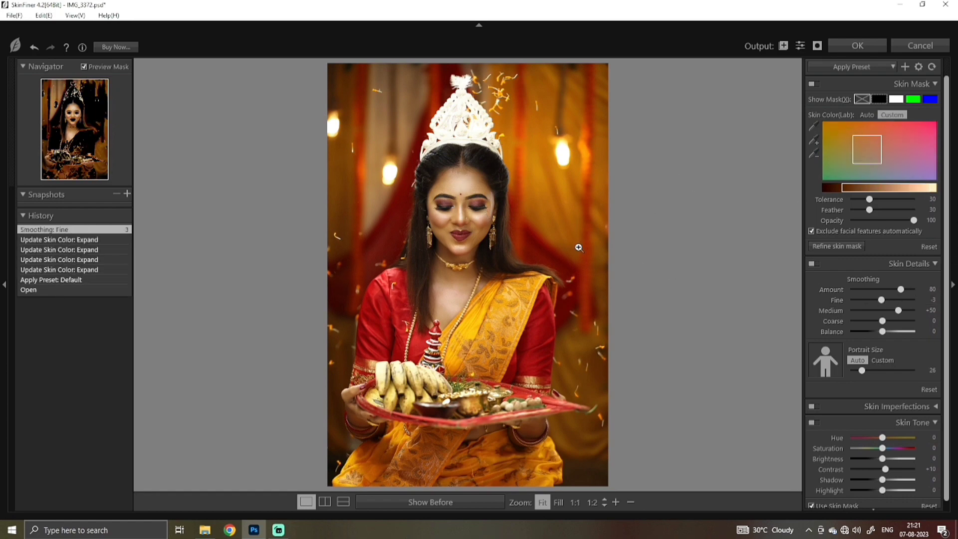
click(465, 216)
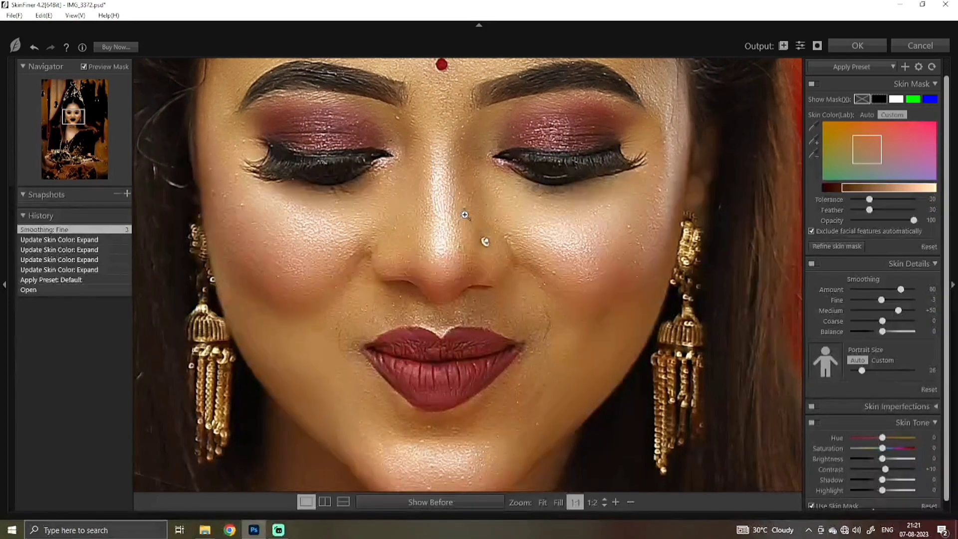
click(464, 214)
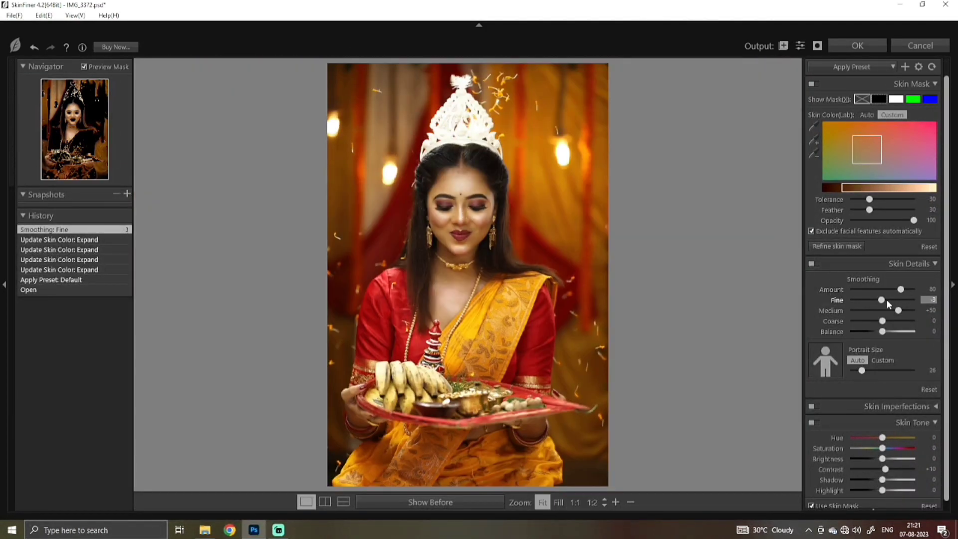
drag(887, 303, 887, 304)
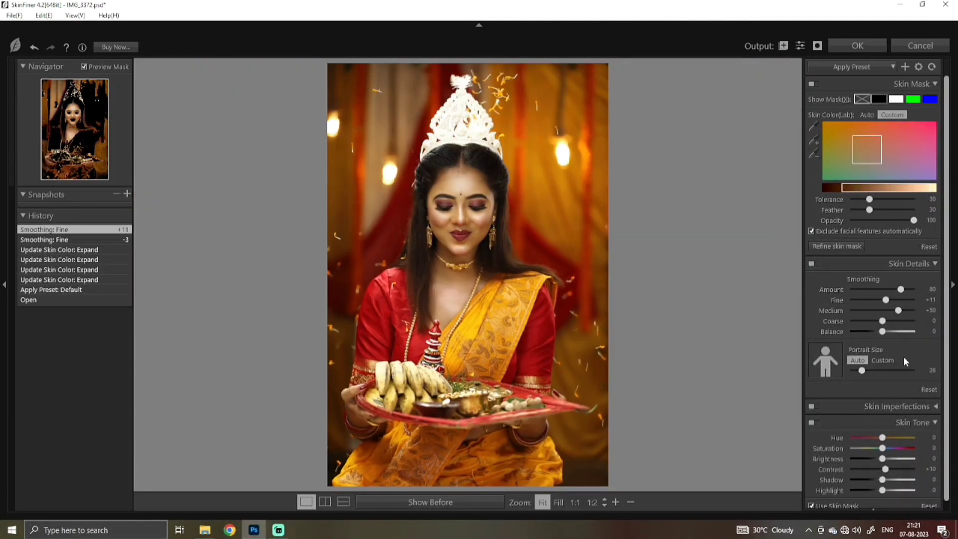
Set the Skin Tone Shadow to +26
scroll(948, 351, down, 1)
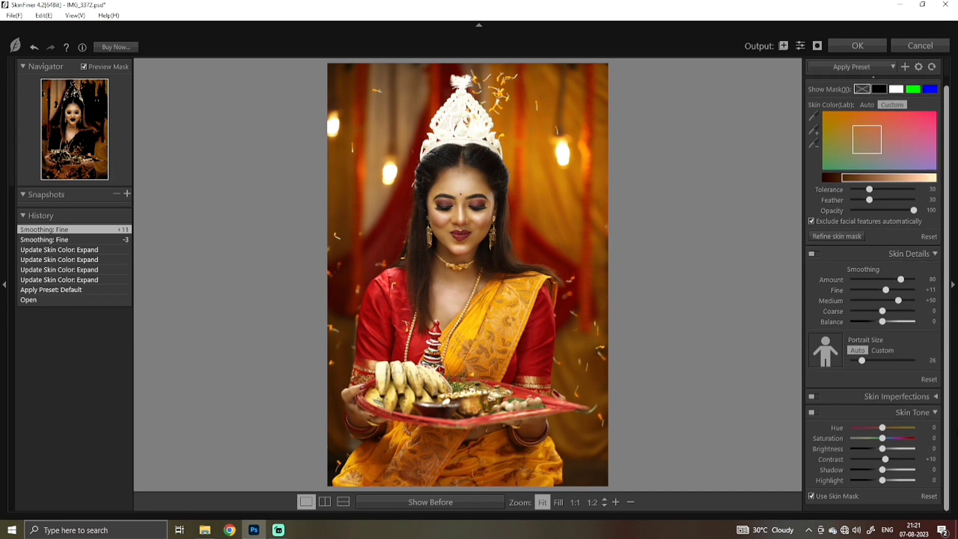
click(889, 469)
drag(891, 474, 891, 474)
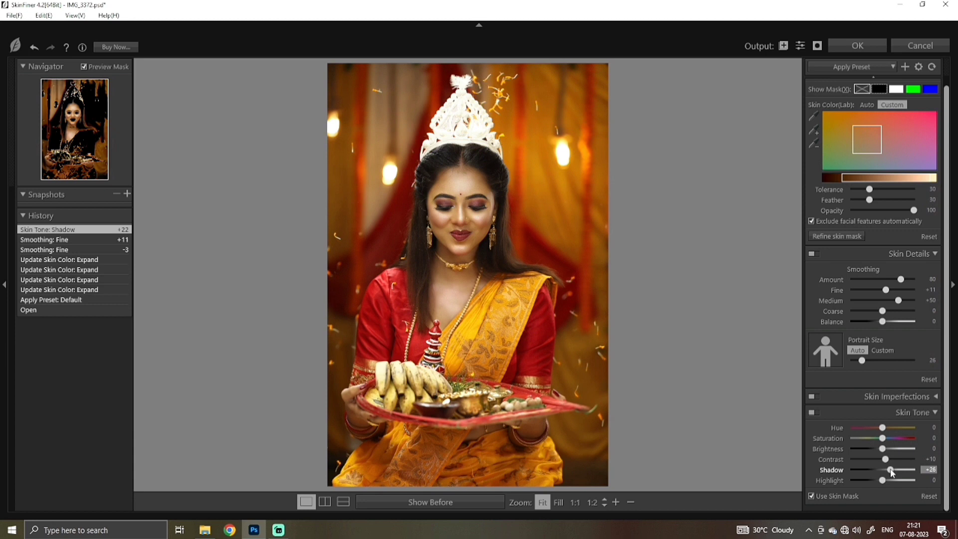
drag(892, 473, 890, 471)
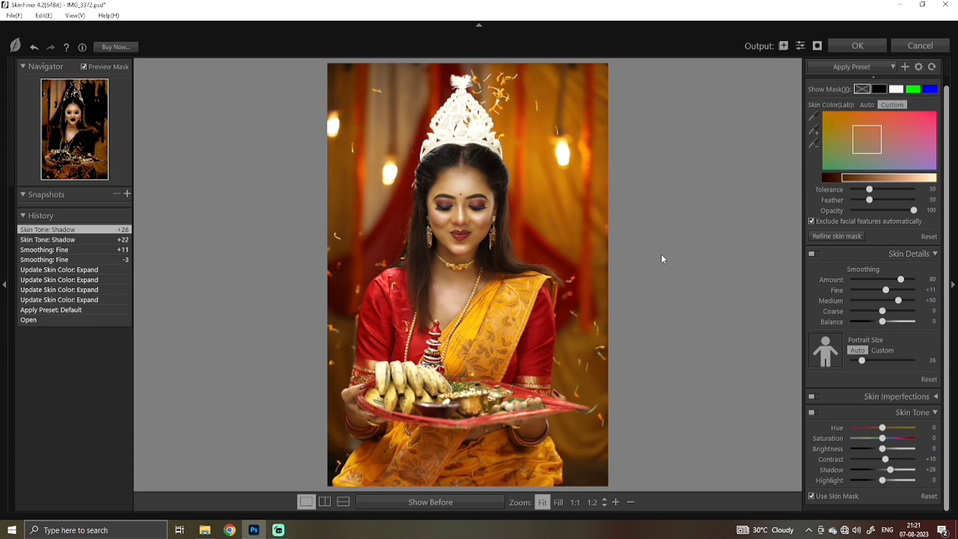